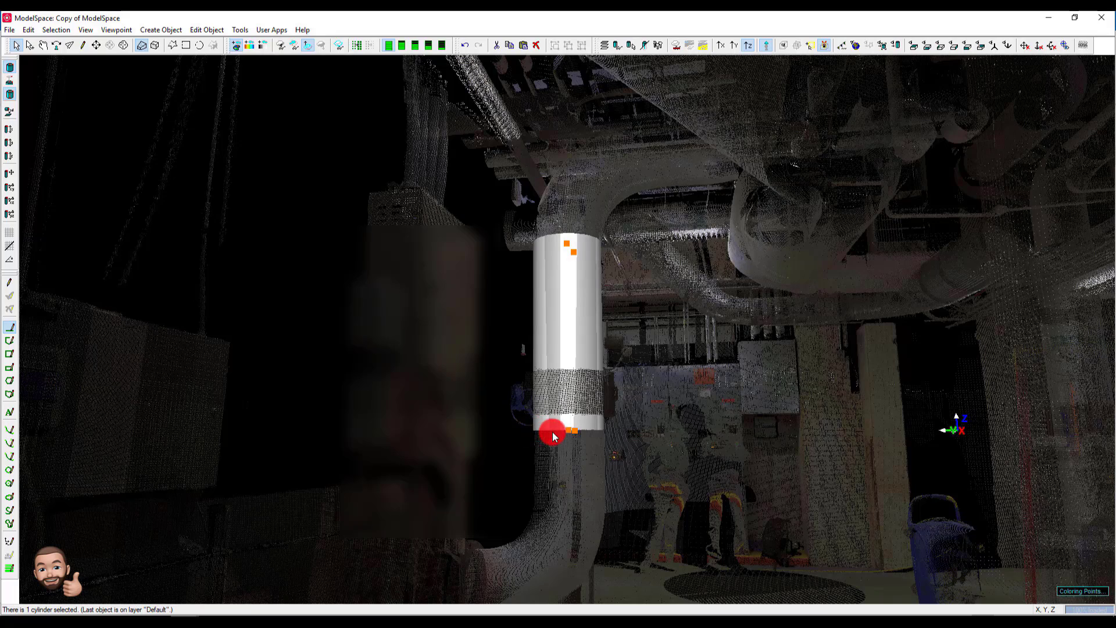
# - Shorten the vertical pipe cylinder so its lower end stops just above the valve, and show the cylinder's object cloud
pyautogui.click(569, 432)
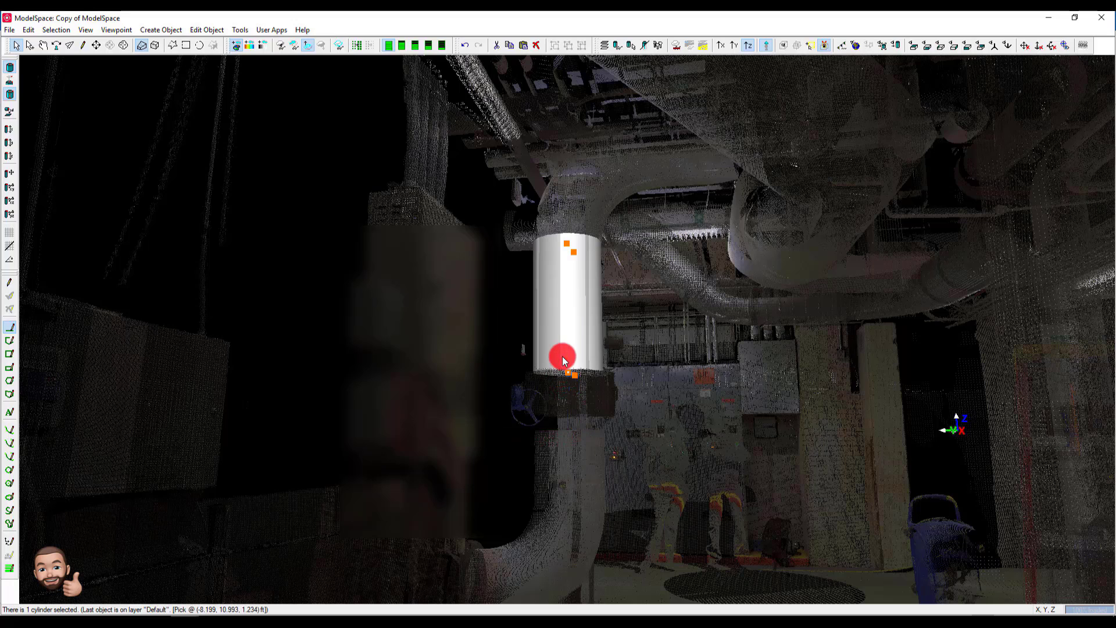
pyautogui.rightClick(565, 317)
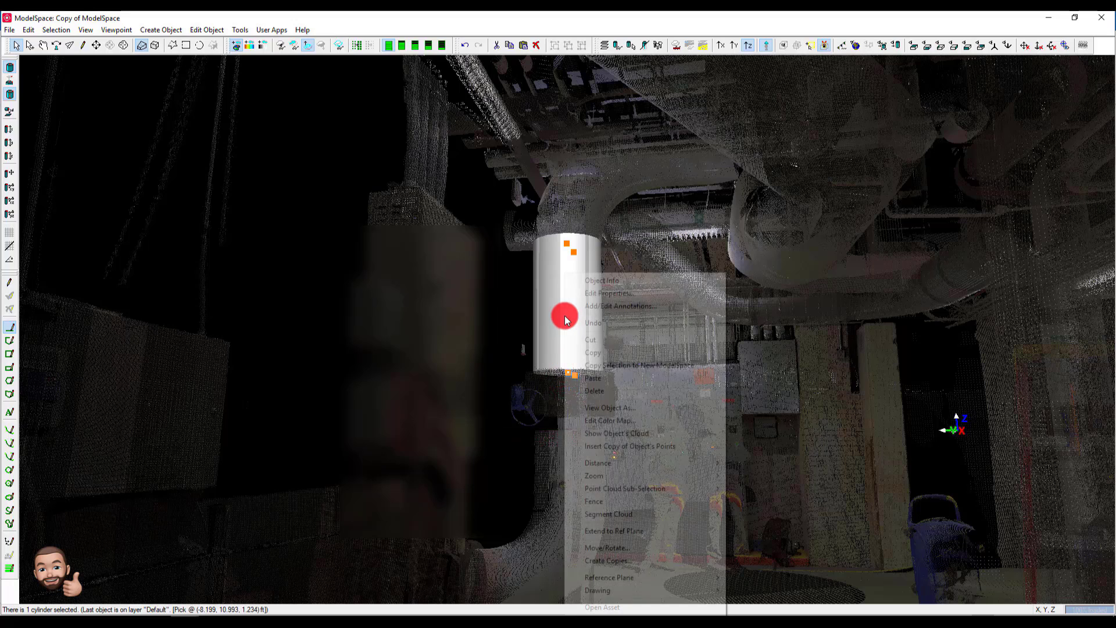
pyautogui.click(632, 431)
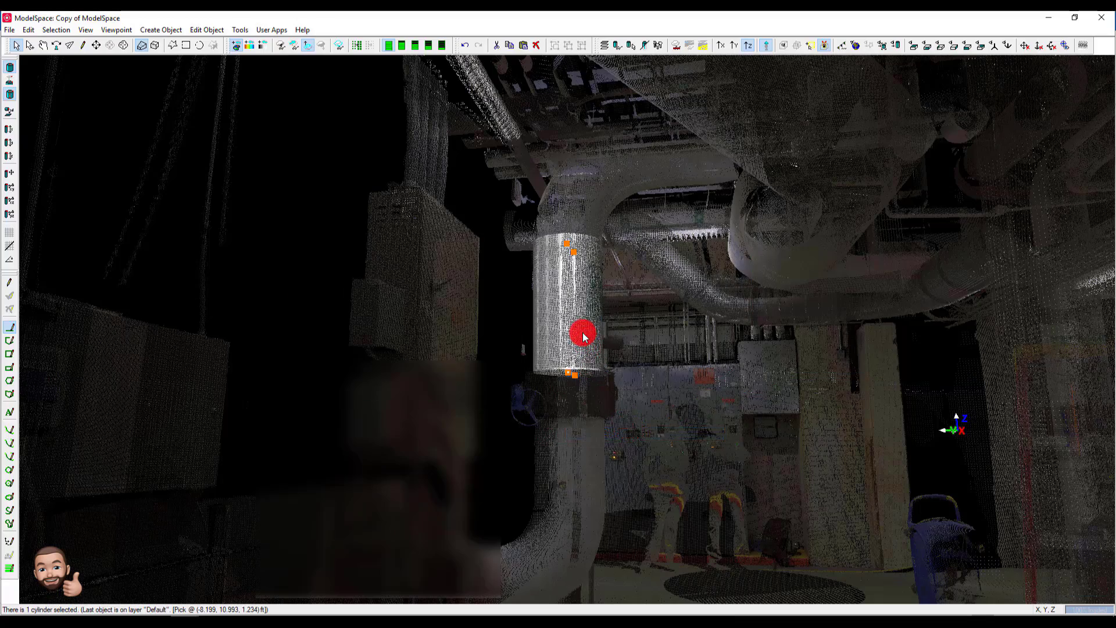
# - Copy the pipe cylinder and paste the duplicate into the same ModelSpace
pyautogui.moveTo(576, 337); pyautogui.dragTo(420, 339)
pyautogui.moveTo(565, 387); pyautogui.dragTo(576, 290, button='right')
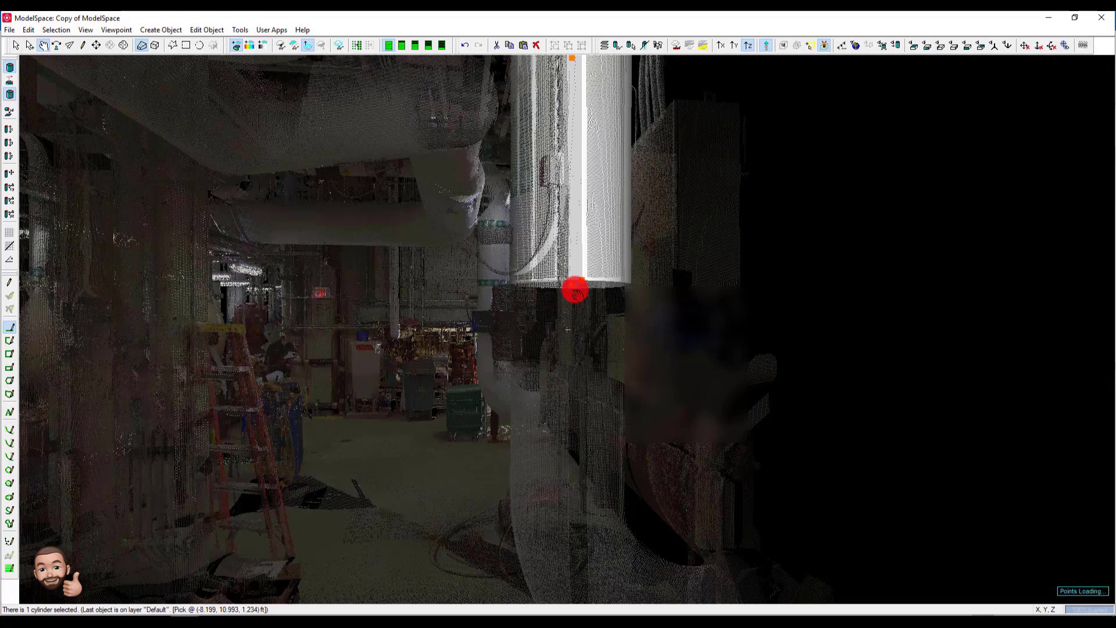
pyautogui.rightClick(578, 255)
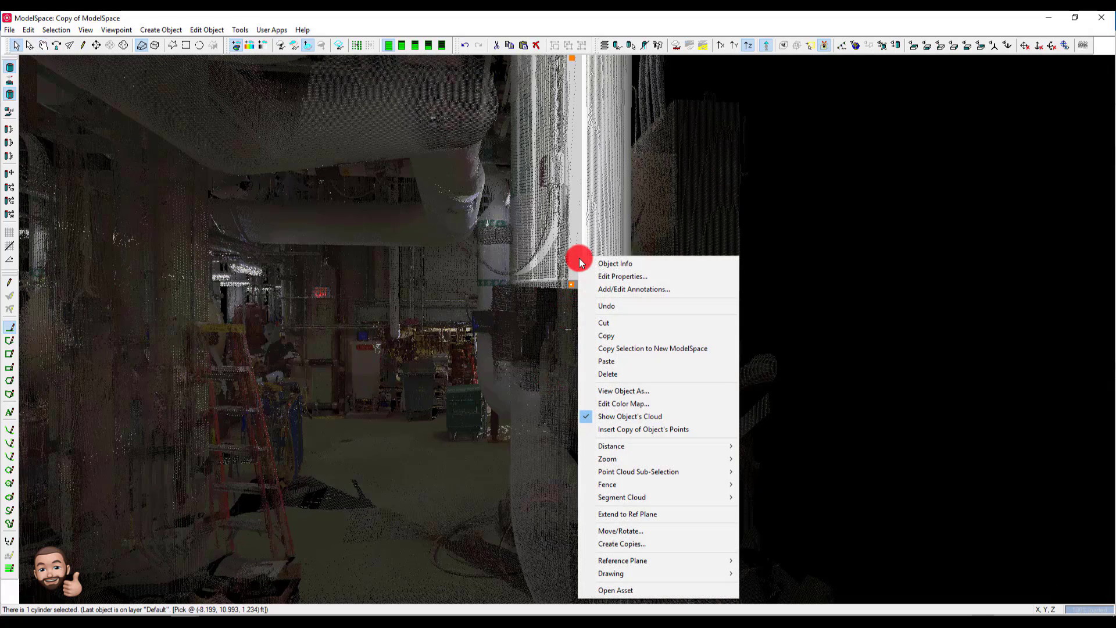
pyautogui.click(619, 336)
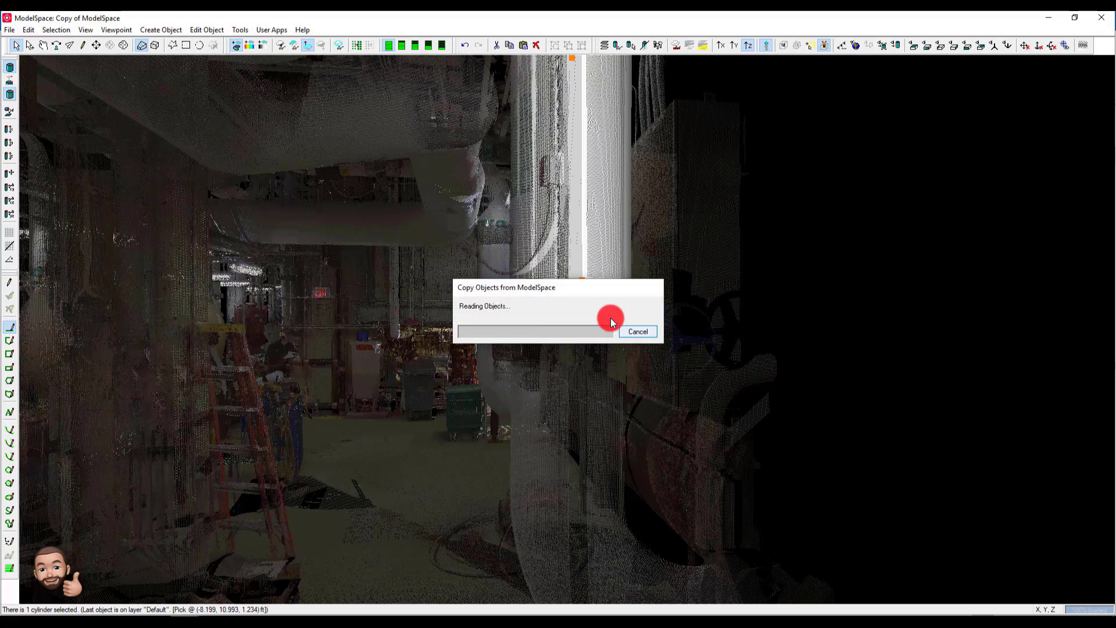
pyautogui.rightClick(601, 304)
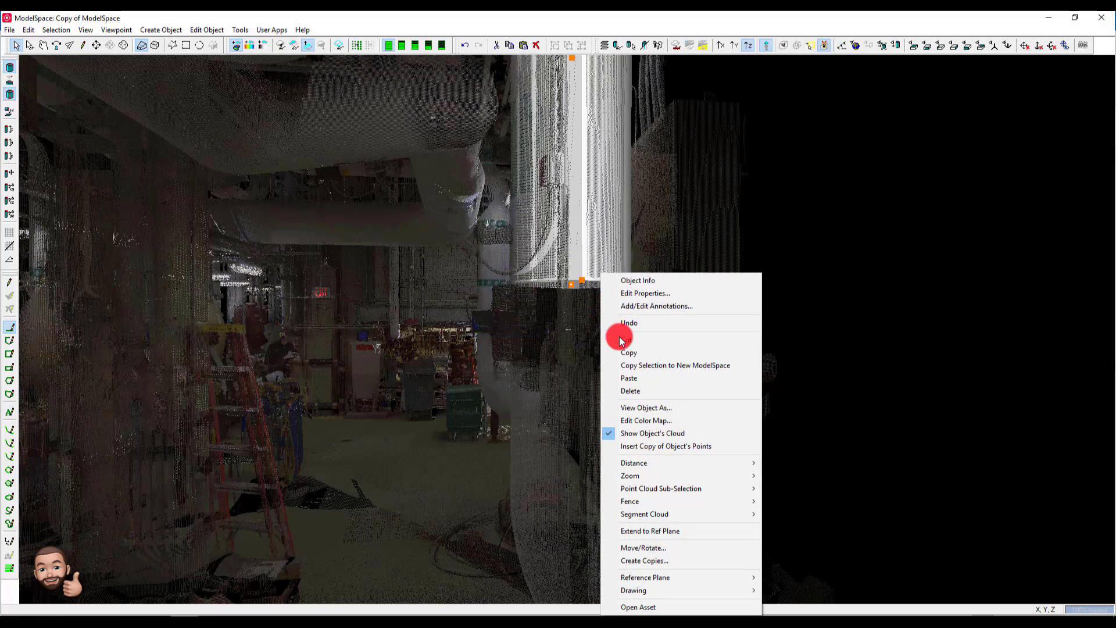
pyautogui.click(633, 378)
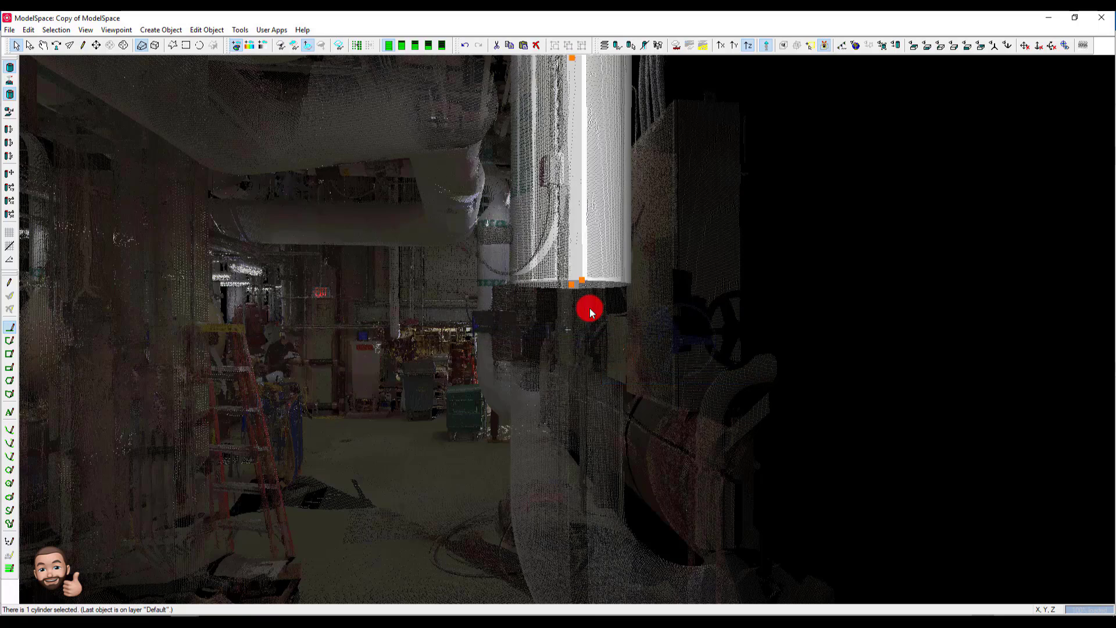
# - Stretch the duplicate cylinder's lower end down past the valve and bring its upper end down to just below the valve
pyautogui.click(574, 288)
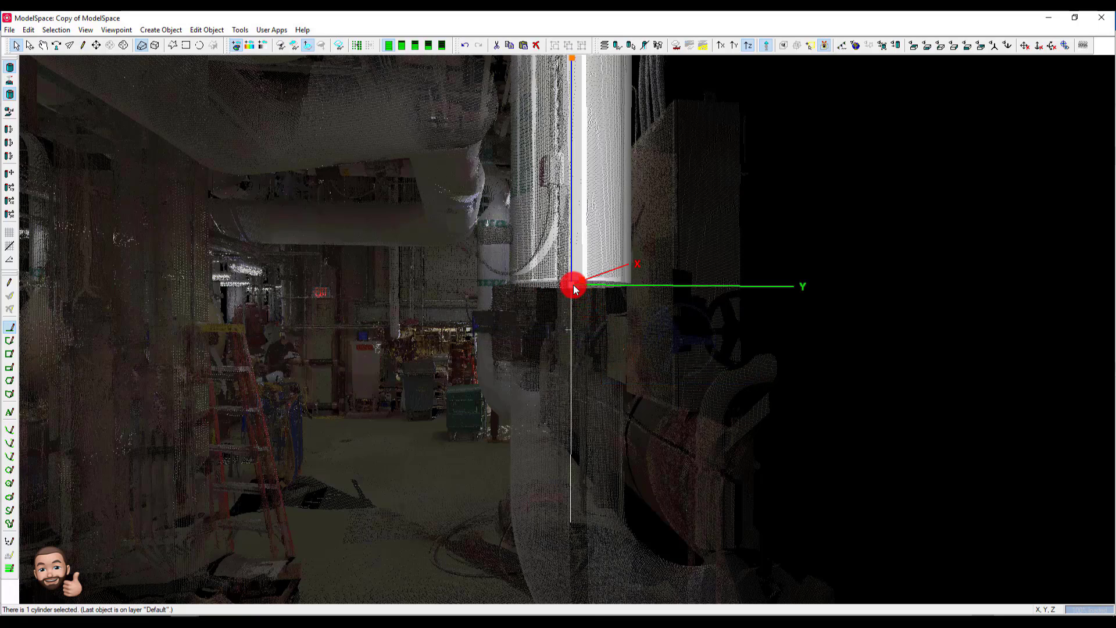
pyautogui.moveTo(574, 288); pyautogui.dragTo(562, 480)
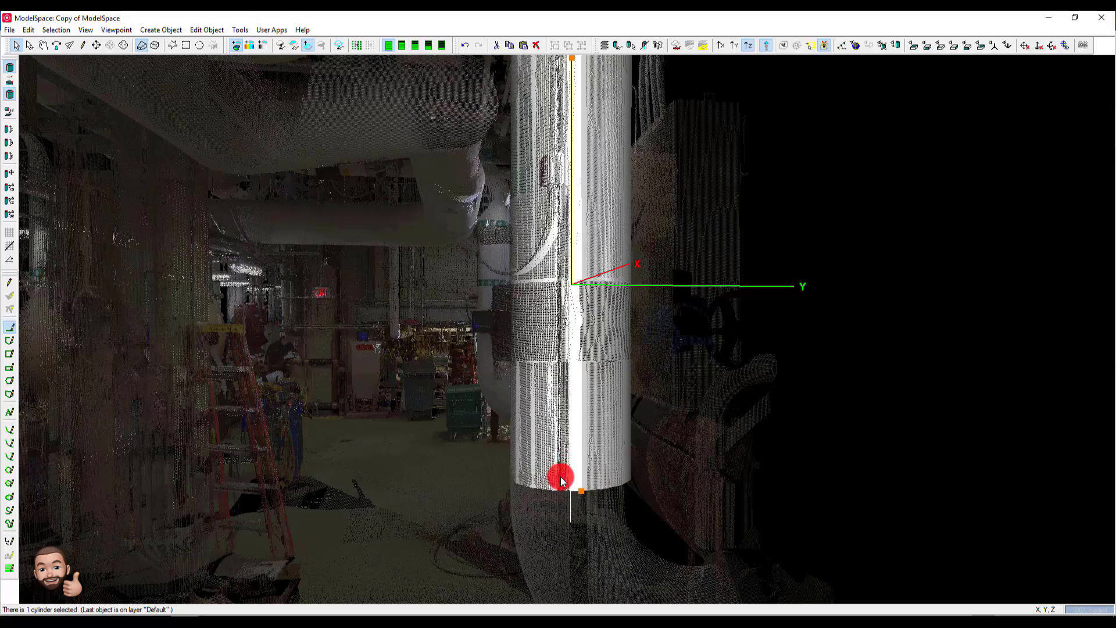
pyautogui.click(561, 429)
pyautogui.press('space')
pyautogui.scroll(-6, 563, 384)
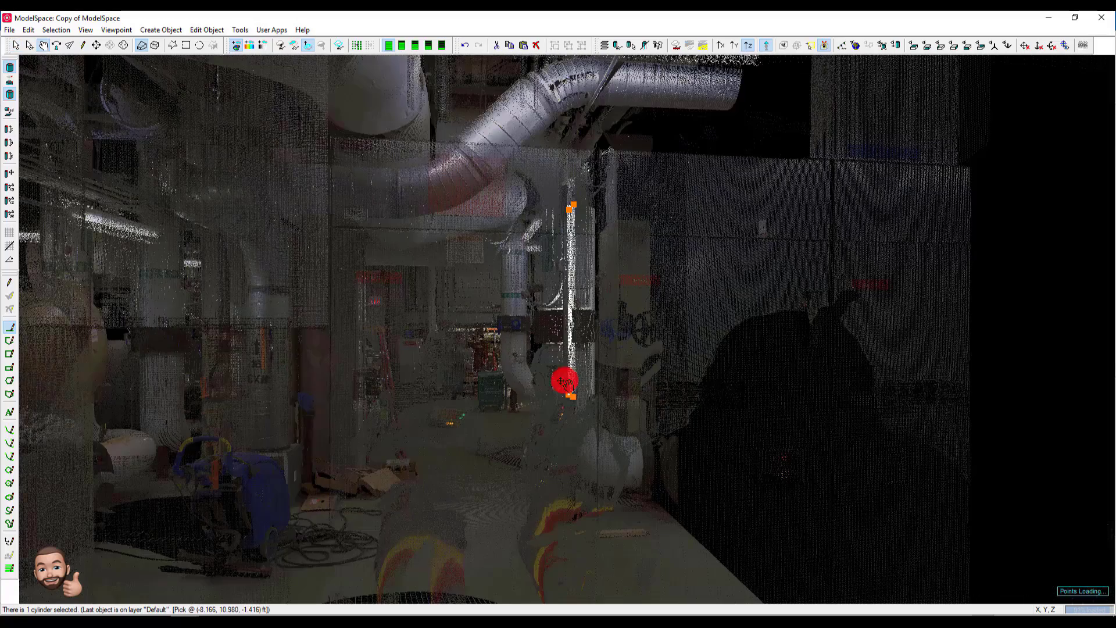
pyautogui.press('space')
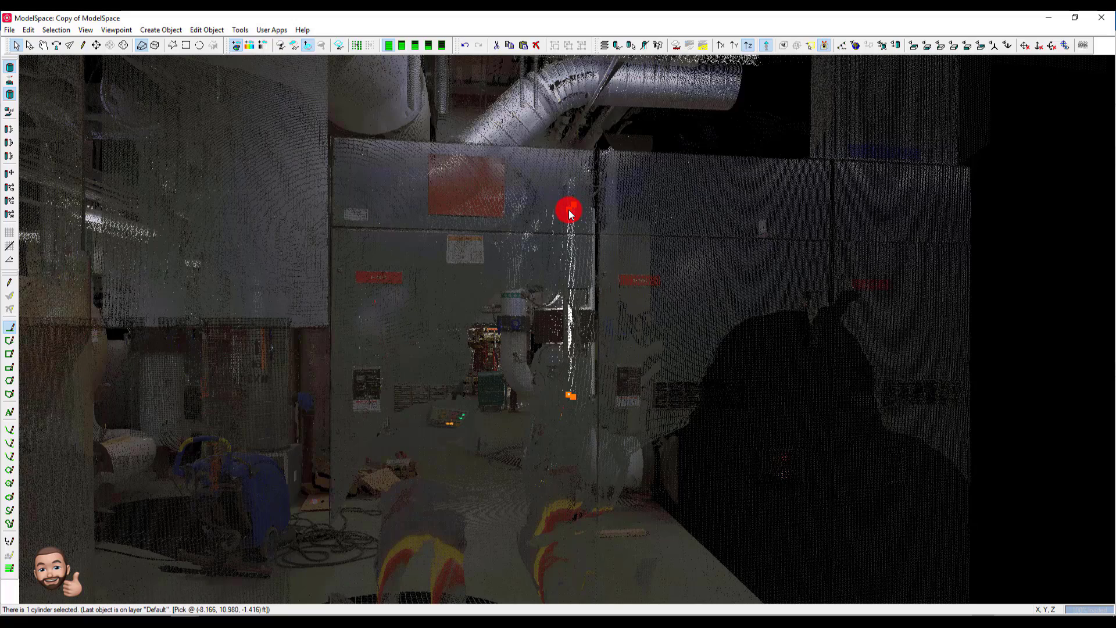
pyautogui.moveTo(571, 264); pyautogui.dragTo(577, 309)
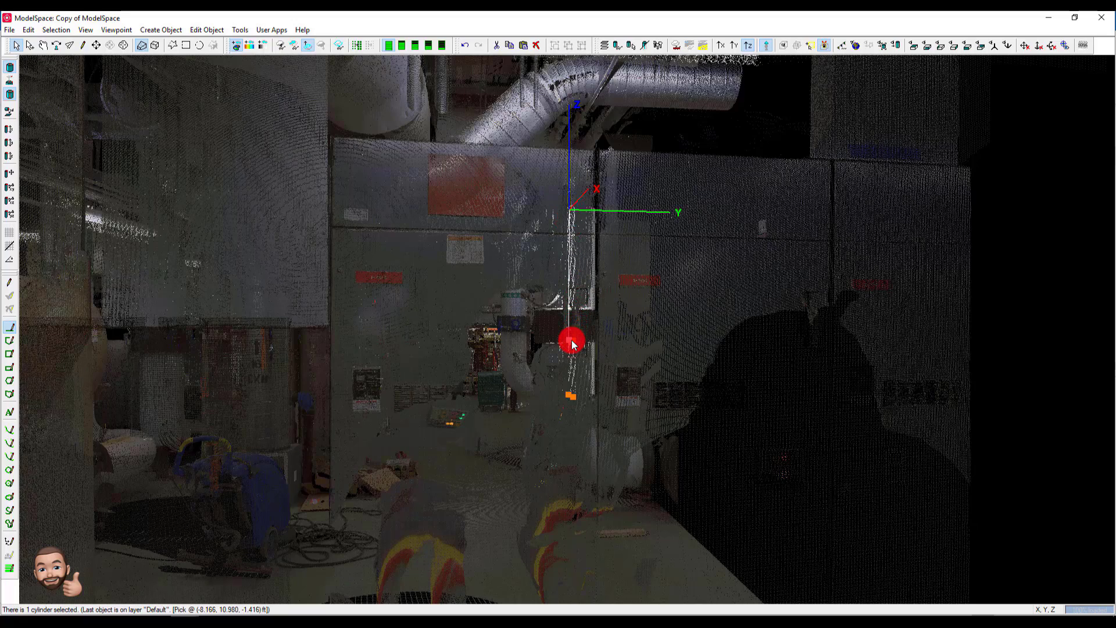
# - Extend the lower cylinder's bottom end along the pipe to where the elbow starts in the point cloud
pyautogui.scroll(8, 575, 325)
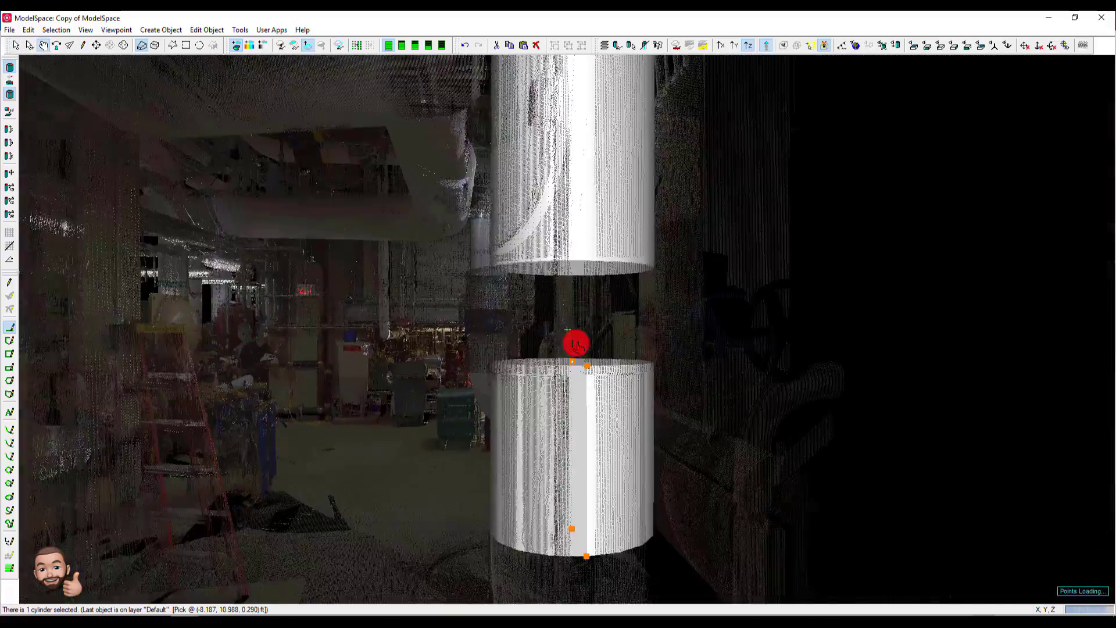
pyautogui.moveTo(575, 343); pyautogui.dragTo(723, 349)
pyautogui.scroll(-10, 716, 311)
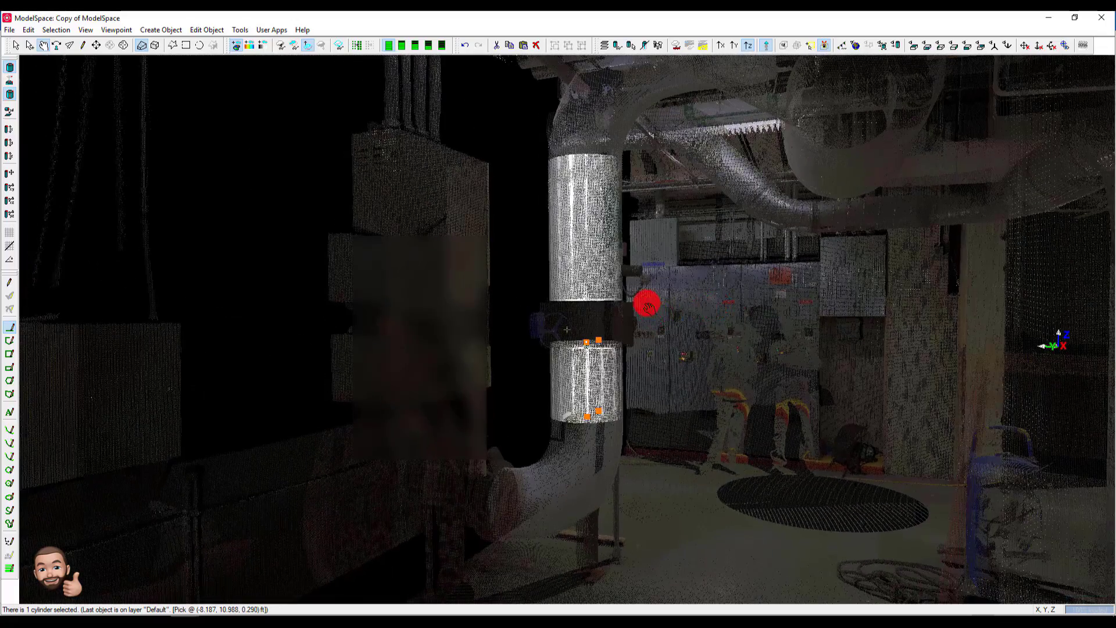
pyautogui.scroll(3, 646, 315)
pyautogui.moveTo(645, 316); pyautogui.dragTo(660, 318)
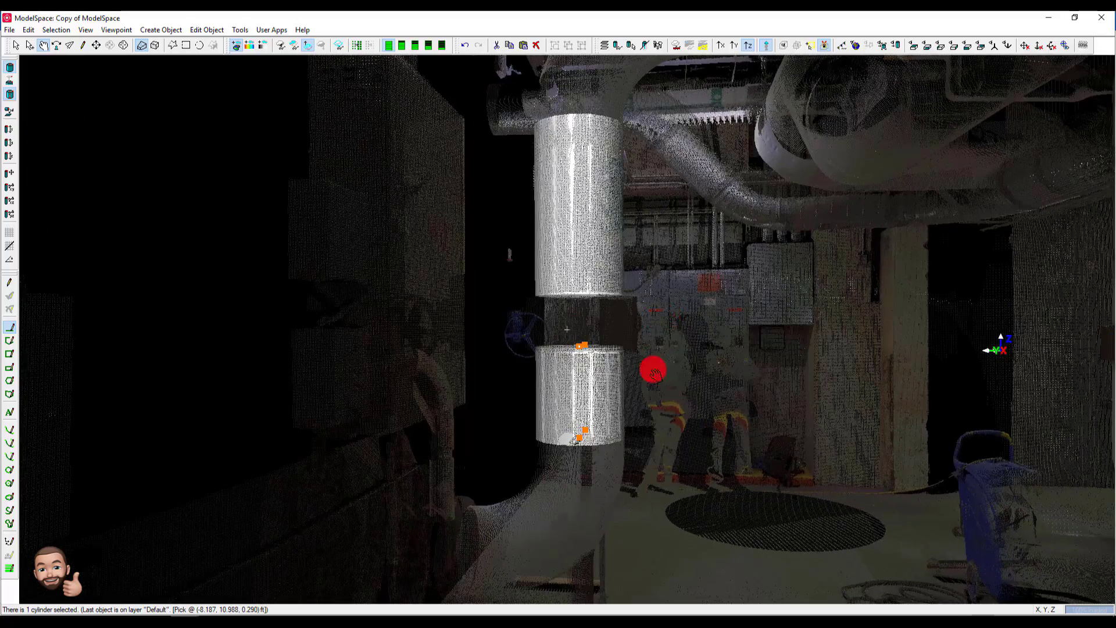
pyautogui.moveTo(654, 371); pyautogui.dragTo(540, 318)
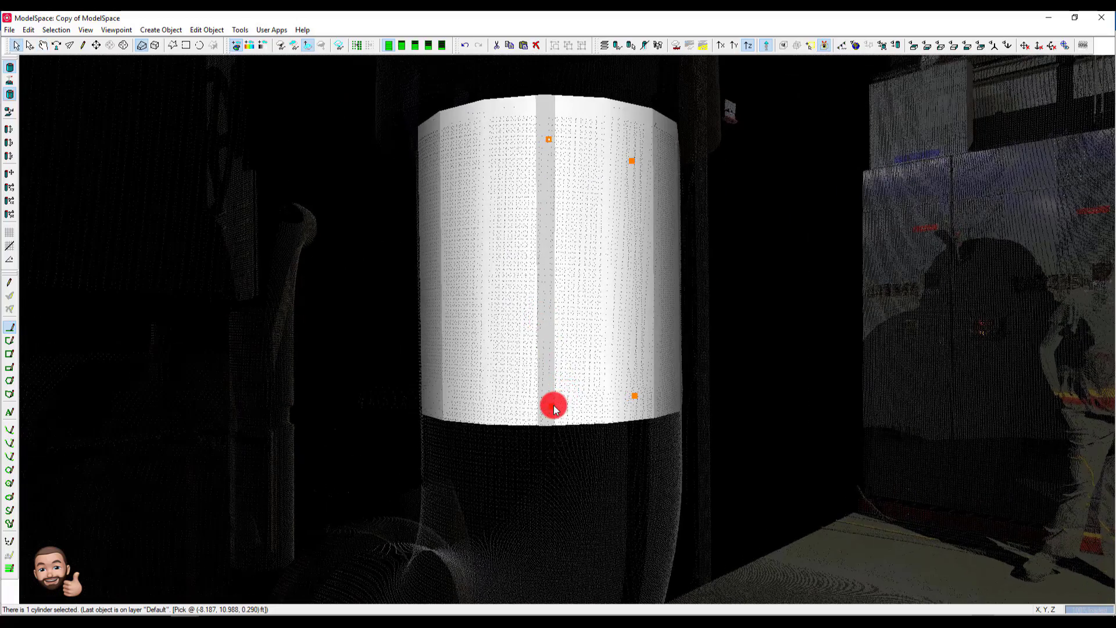
pyautogui.moveTo(554, 408); pyautogui.dragTo(558, 456)
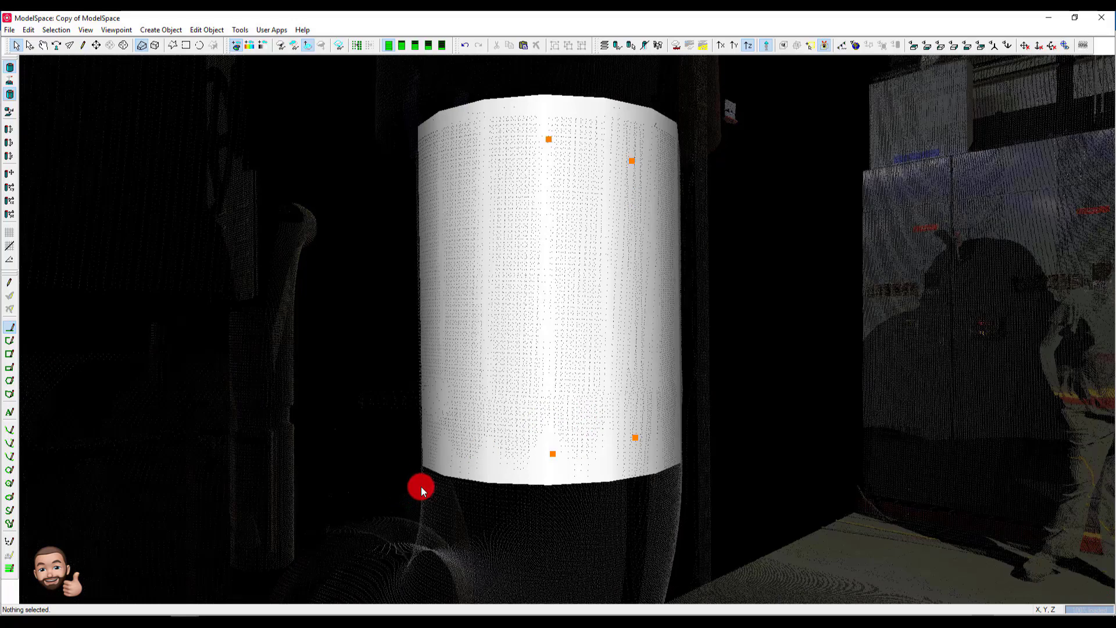
pyautogui.click(421, 488)
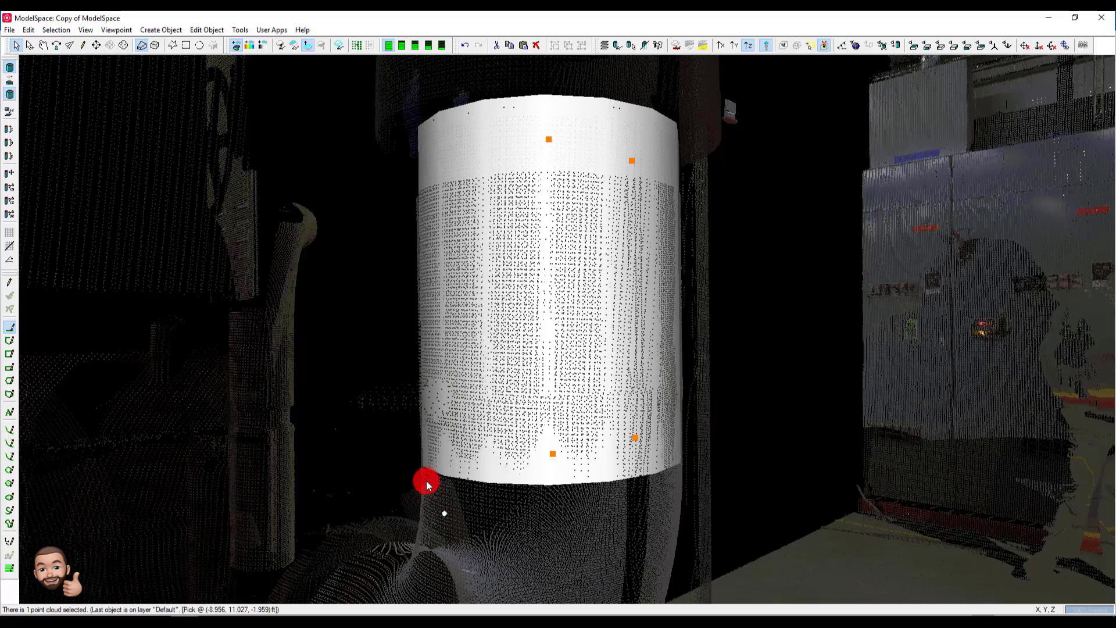
pyautogui.click(552, 457)
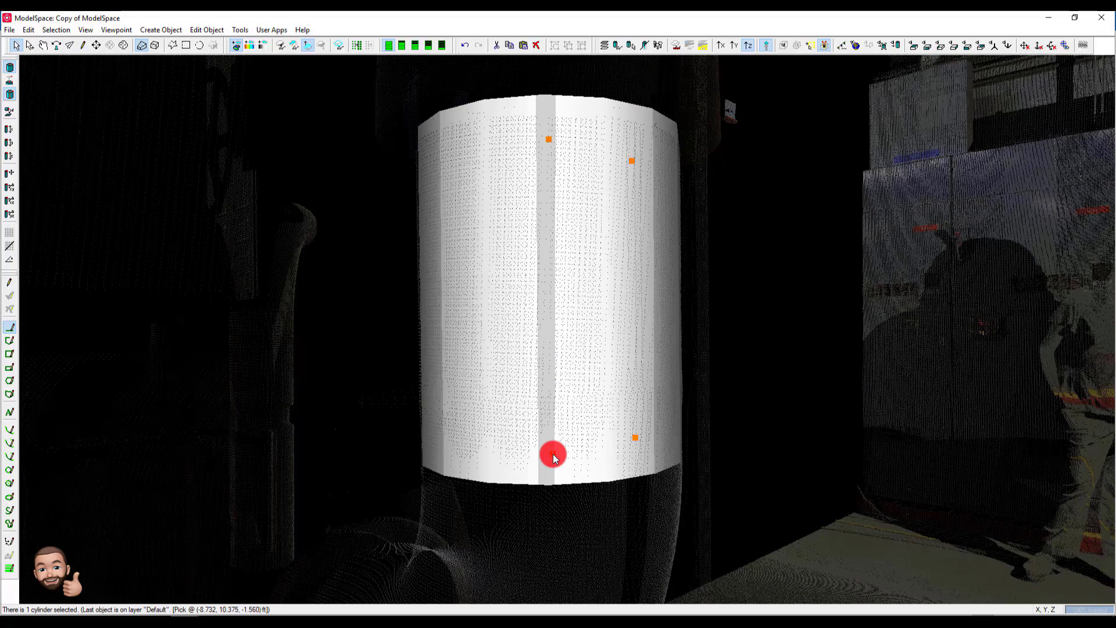
pyautogui.moveTo(553, 457); pyautogui.dragTo(552, 463)
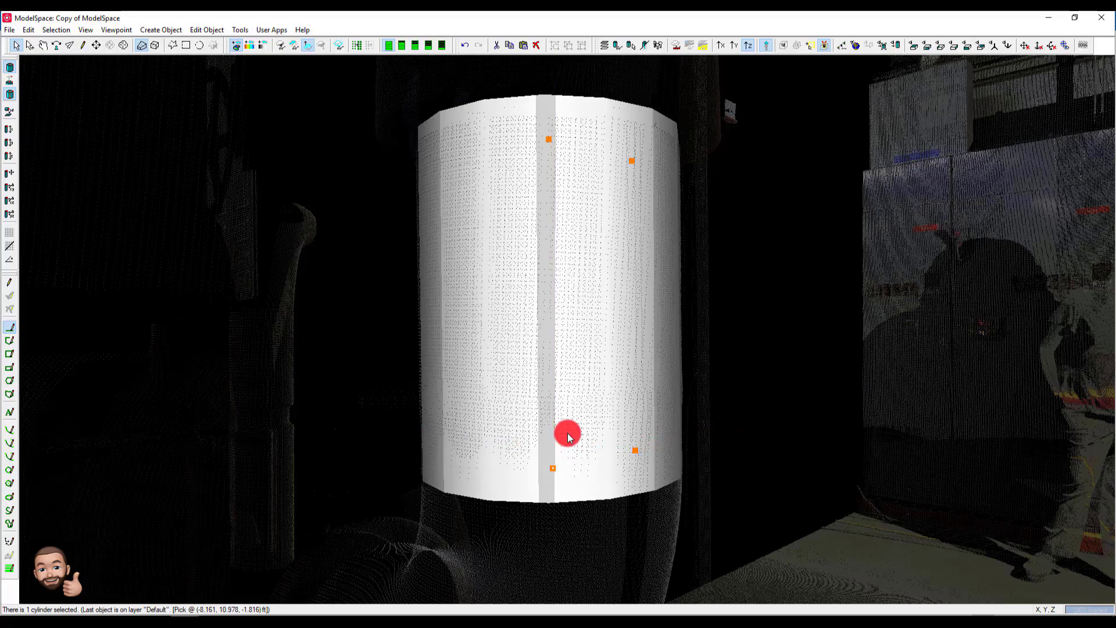
# - Examine the fit quality values in the lower cylinder's object info
pyautogui.rightClick(570, 383)
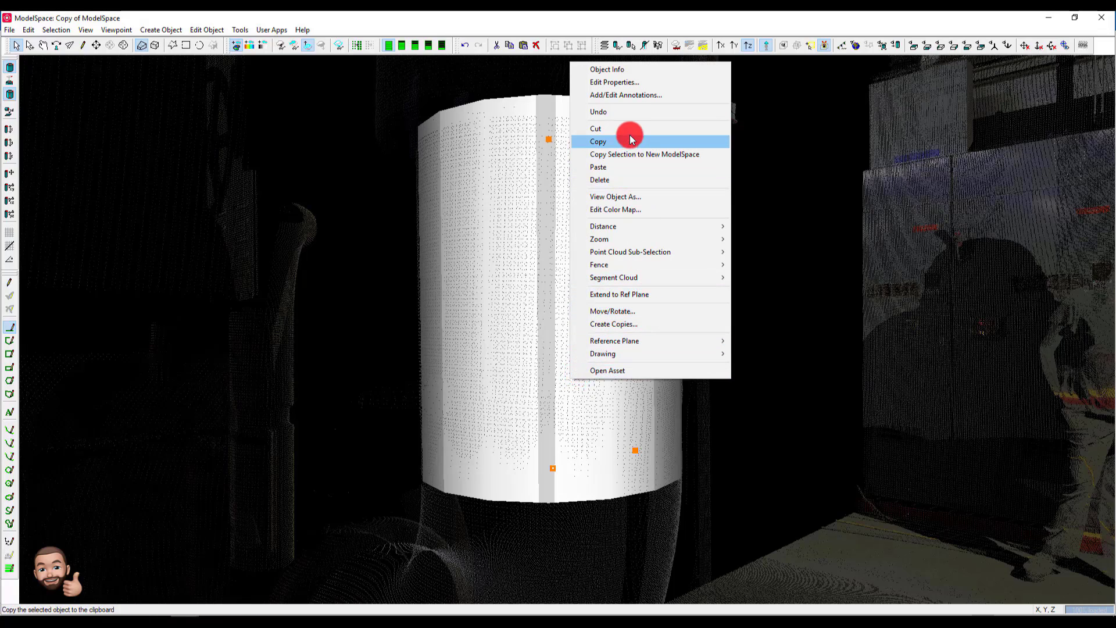
pyautogui.click(627, 71)
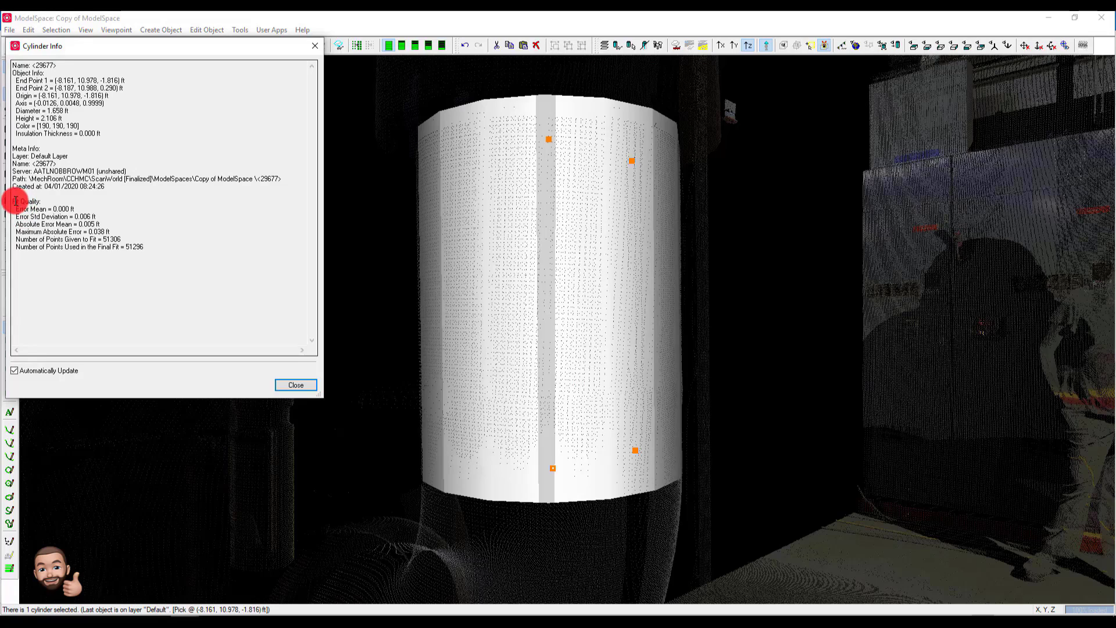
pyautogui.moveTo(14, 201); pyautogui.dragTo(169, 247)
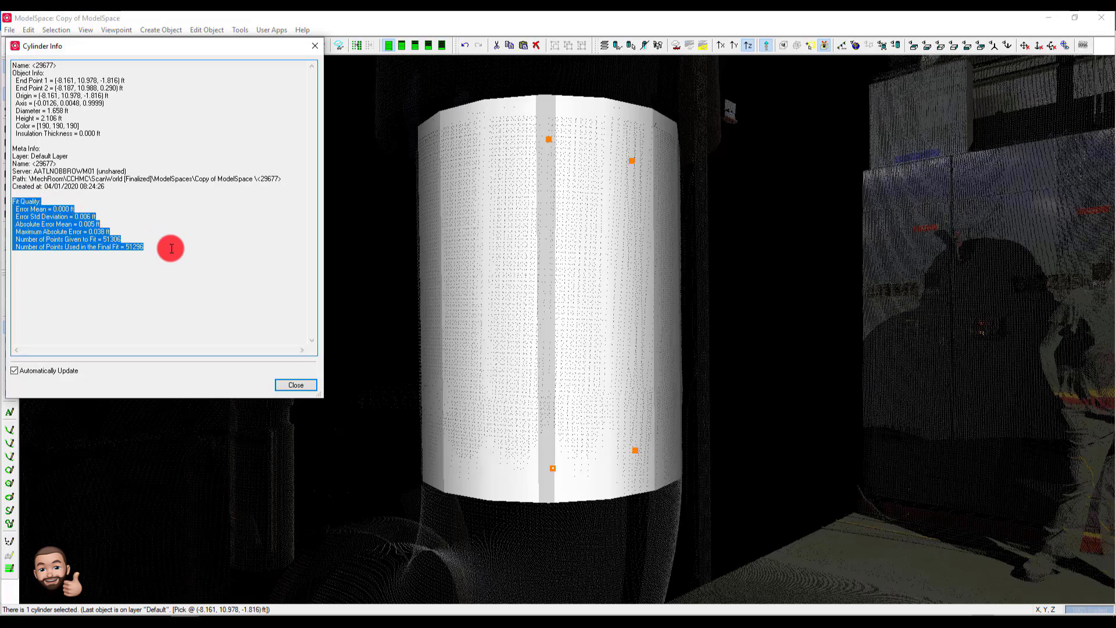
pyautogui.click(89, 259)
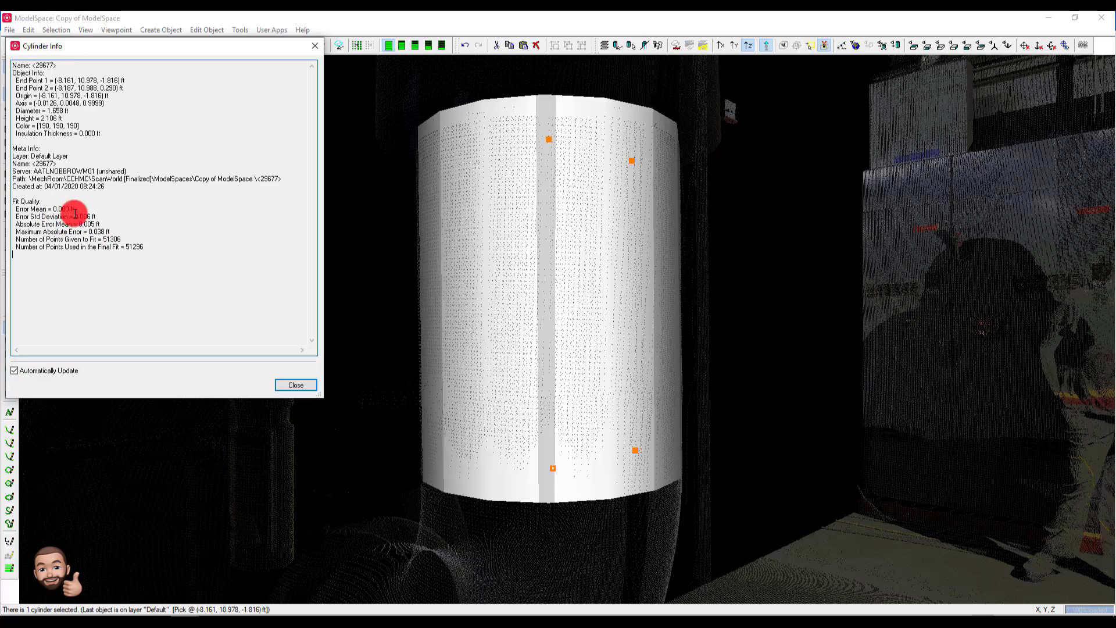
pyautogui.moveTo(78, 216); pyautogui.dragTo(96, 216)
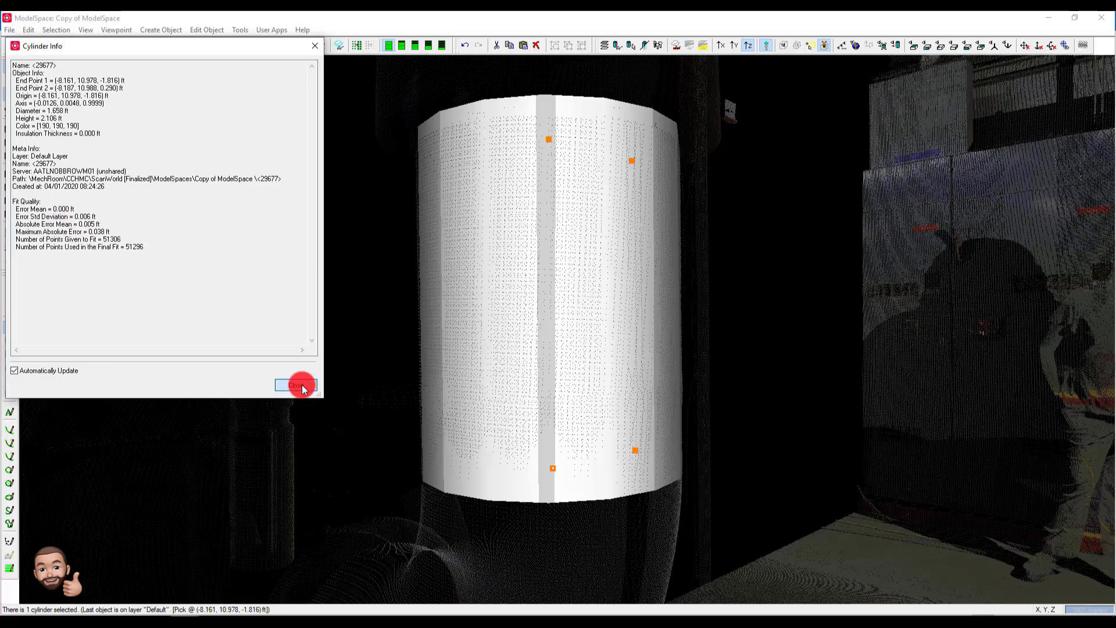
pyautogui.click(297, 385)
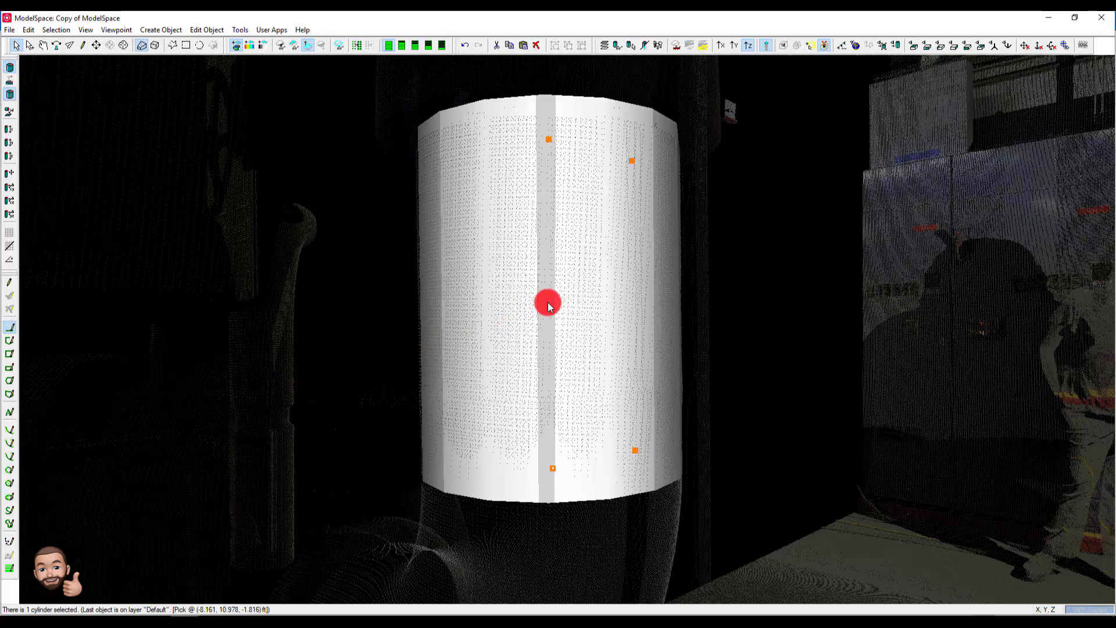
# - Pick the lower cylinder's bottom end point and start inserting an elbow there
pyautogui.press('space')
pyautogui.scroll(-5, 547, 302)
pyautogui.moveTo(548, 303); pyautogui.dragTo(662, 275)
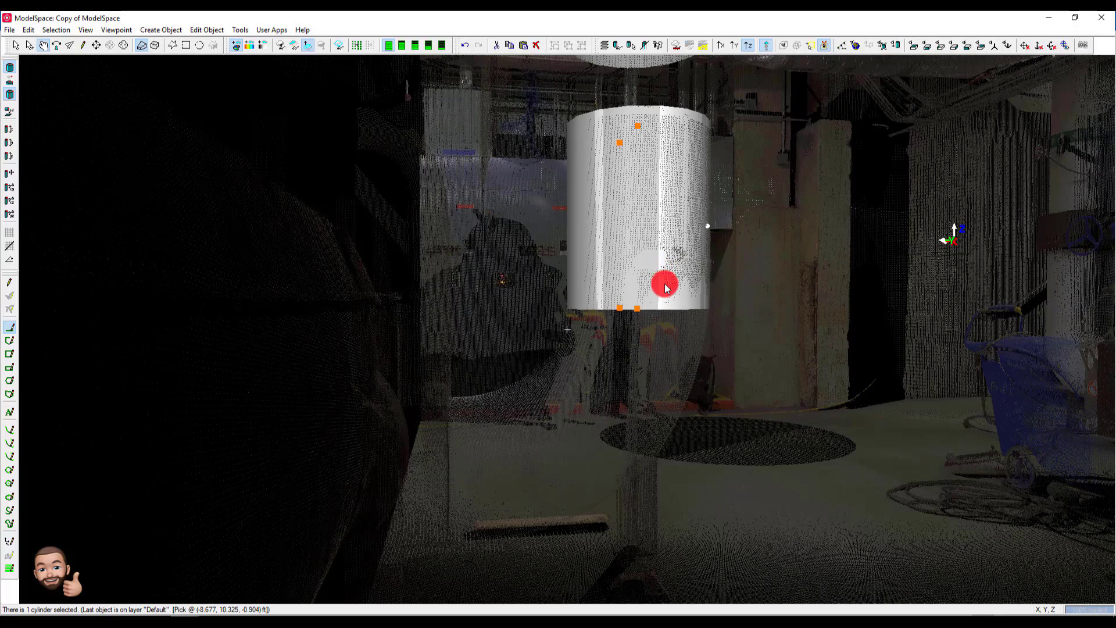
pyautogui.press('space')
pyautogui.click(638, 312)
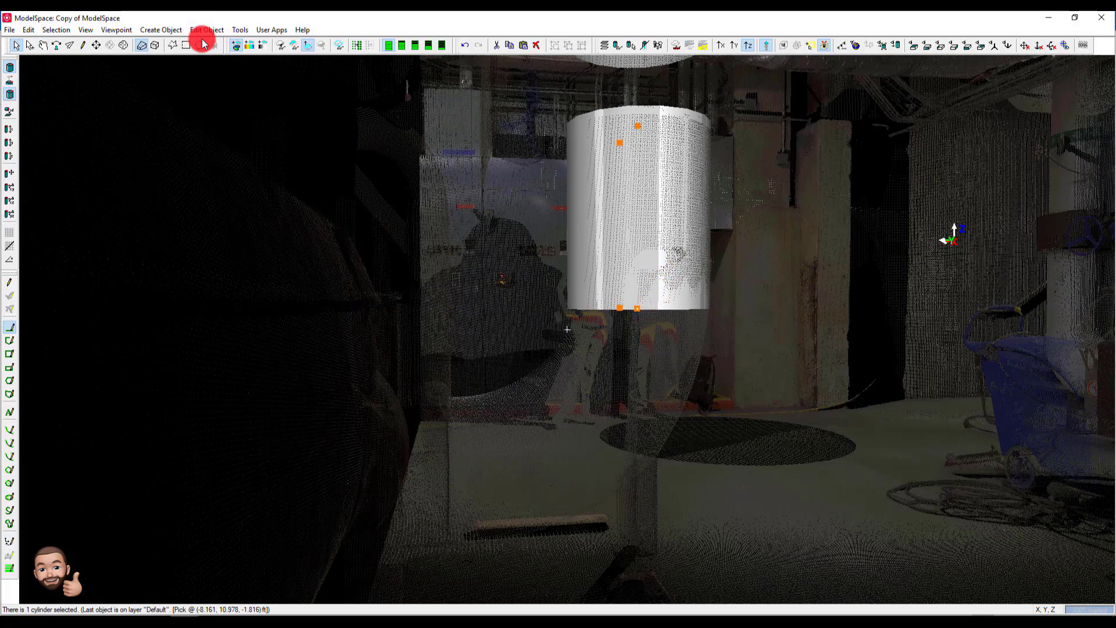
pyautogui.click(166, 29)
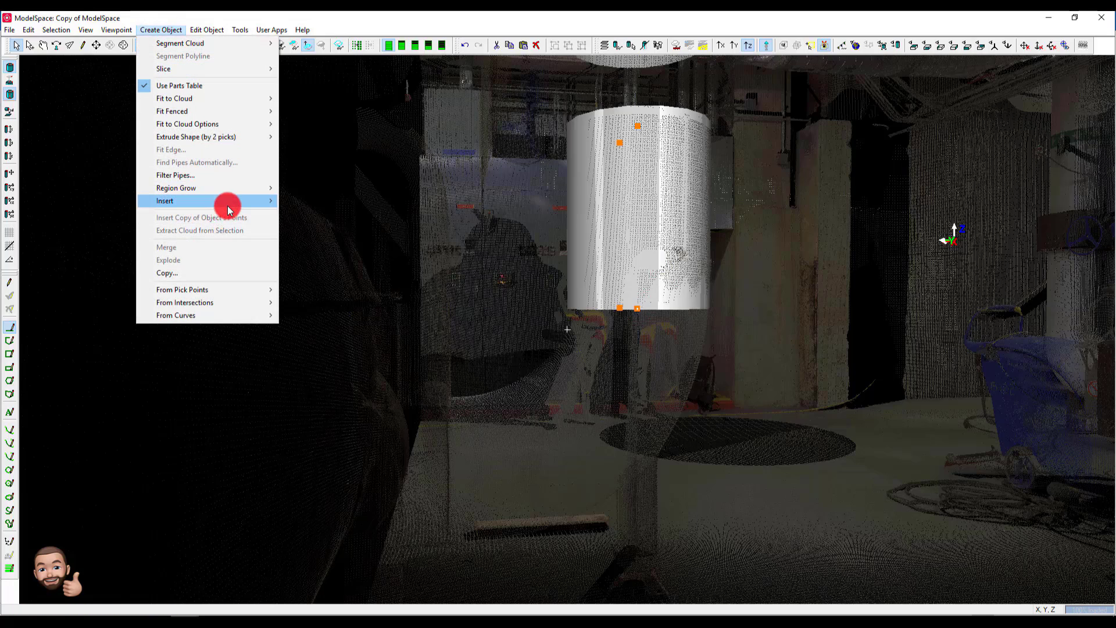
pyautogui.moveTo(259, 200)
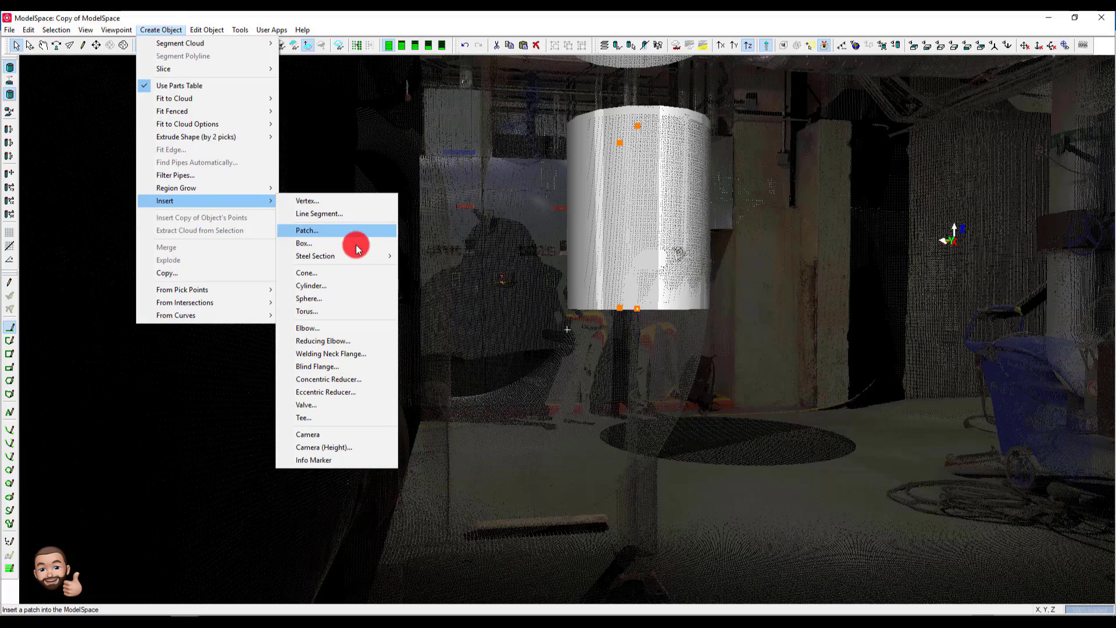
pyautogui.click(355, 327)
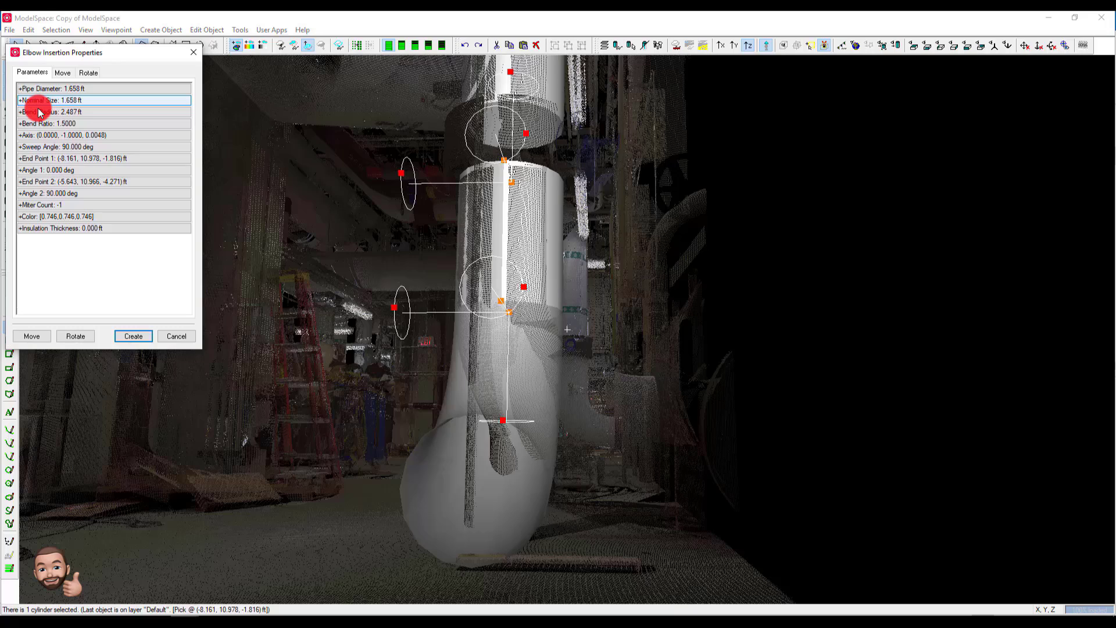
# - Set the inserted elbow's bend ratio to 1
pyautogui.click(38, 112)
pyautogui.click(38, 113)
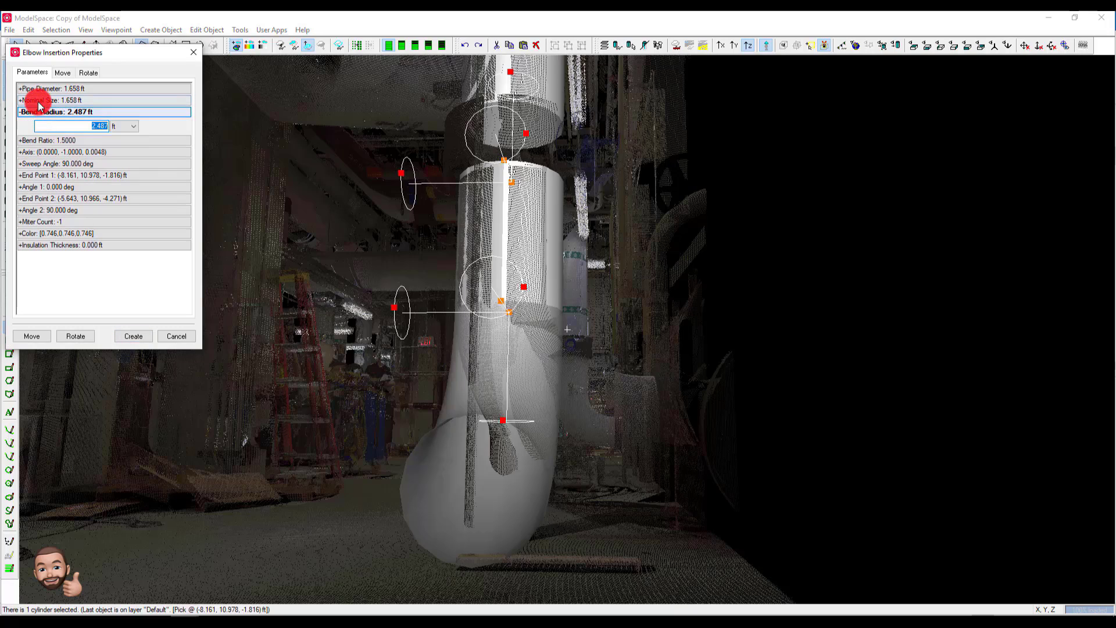
pyautogui.click(47, 144)
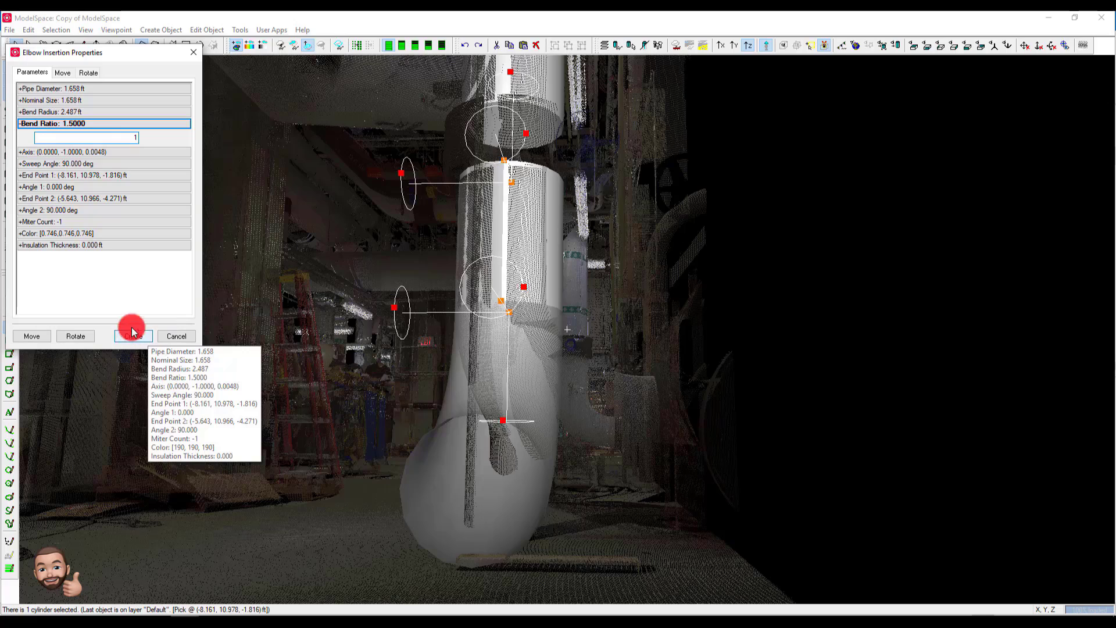
pyautogui.click(130, 185)
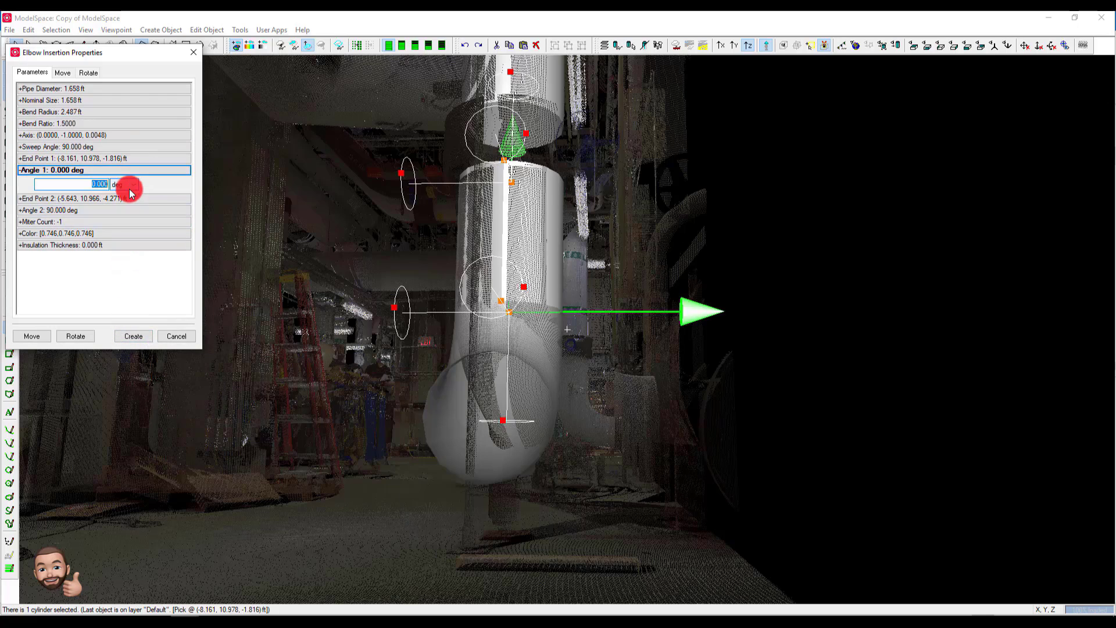
# - Create the elbow and rotate it about the lower cylinder's axis until its open end lines up with the pipe in the point cloud
pyautogui.click(138, 336)
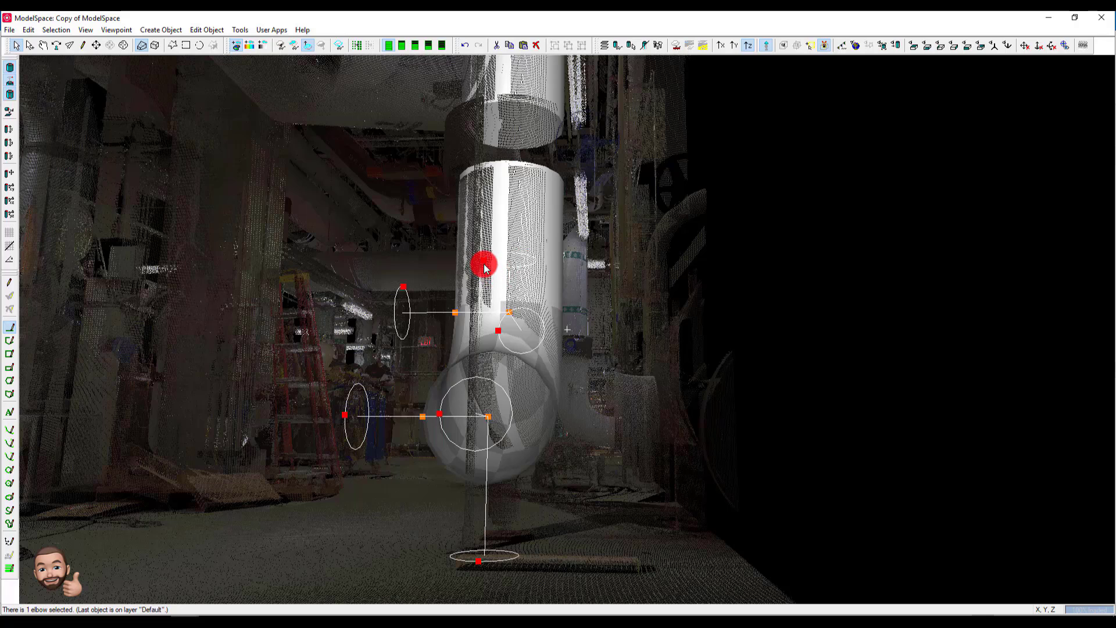
pyautogui.moveTo(485, 262); pyautogui.dragTo(512, 260)
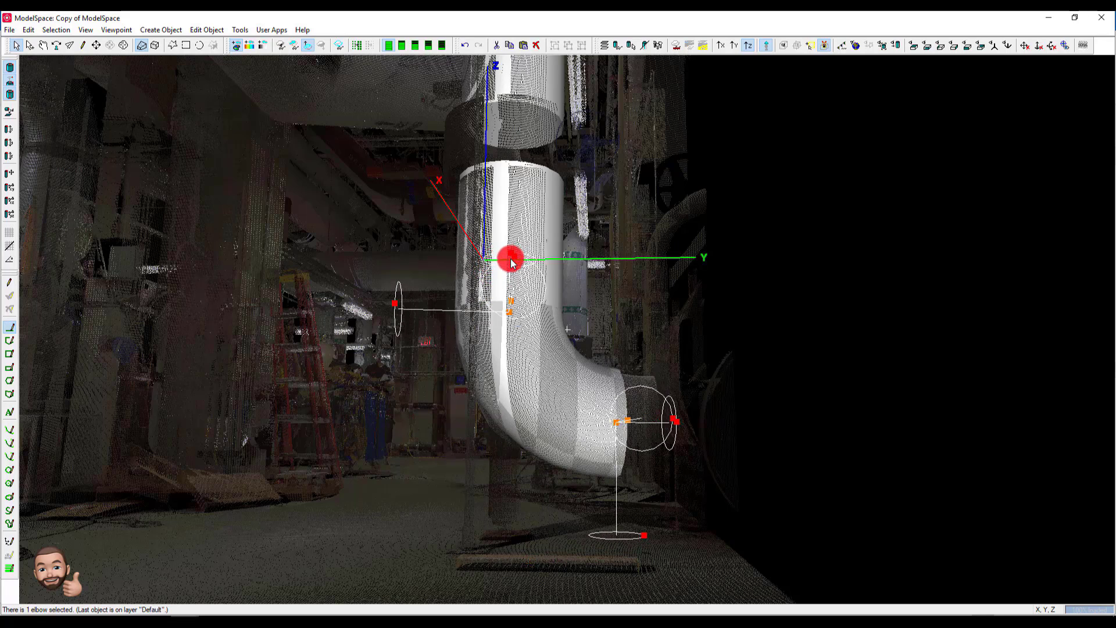
pyautogui.press('space')
pyautogui.moveTo(610, 351); pyautogui.dragTo(540, 332)
pyautogui.moveTo(541, 331); pyautogui.dragTo(542, 344, button='middle')
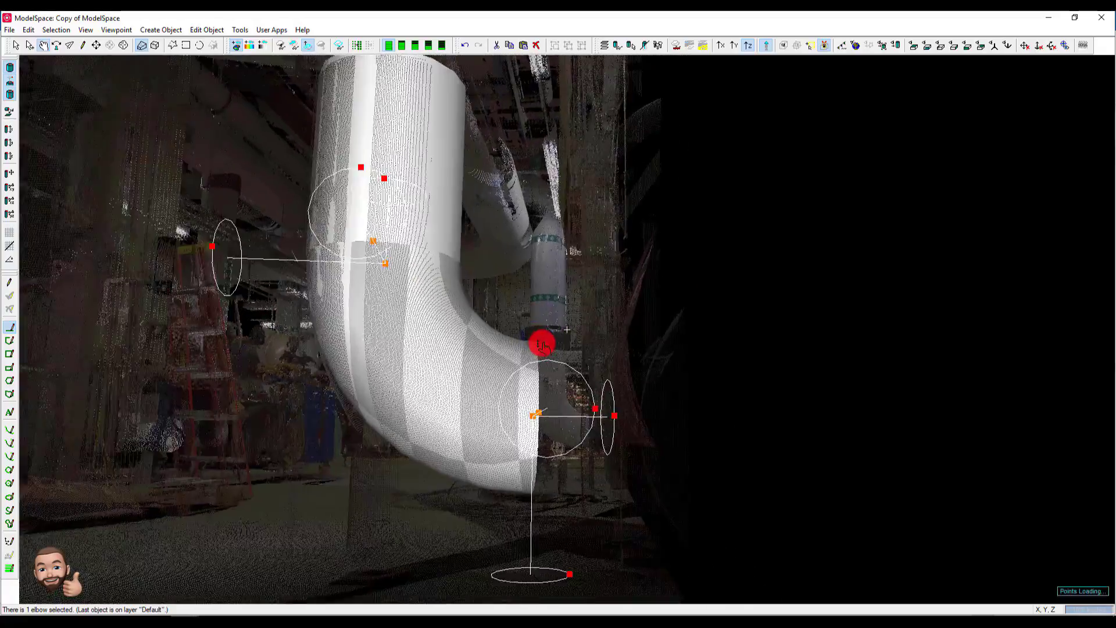
pyautogui.moveTo(542, 344); pyautogui.dragTo(459, 446)
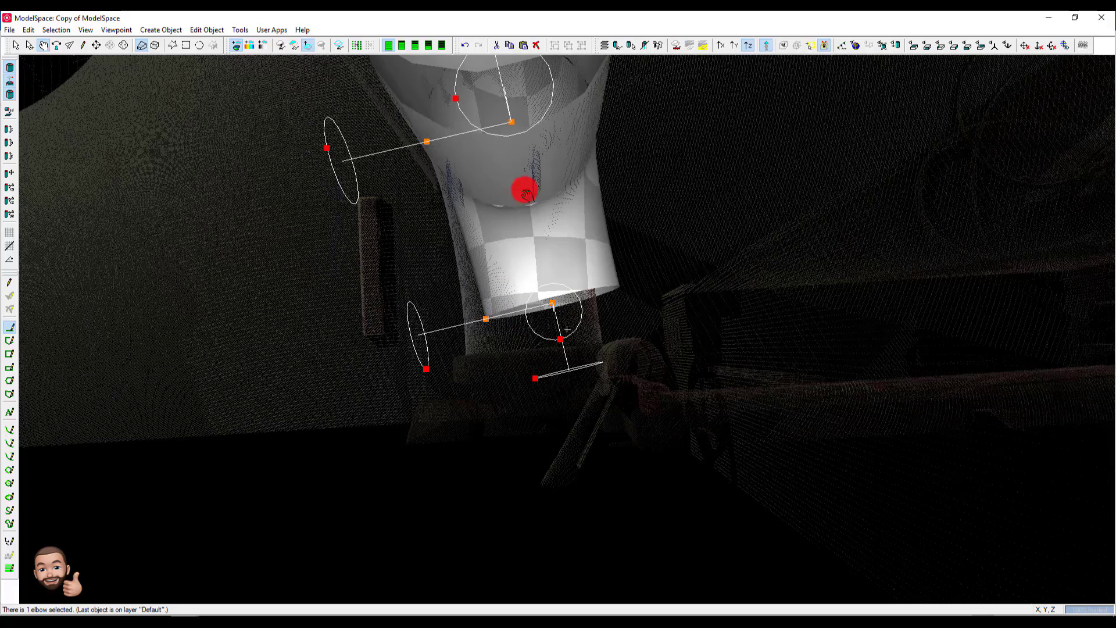
pyautogui.press('space')
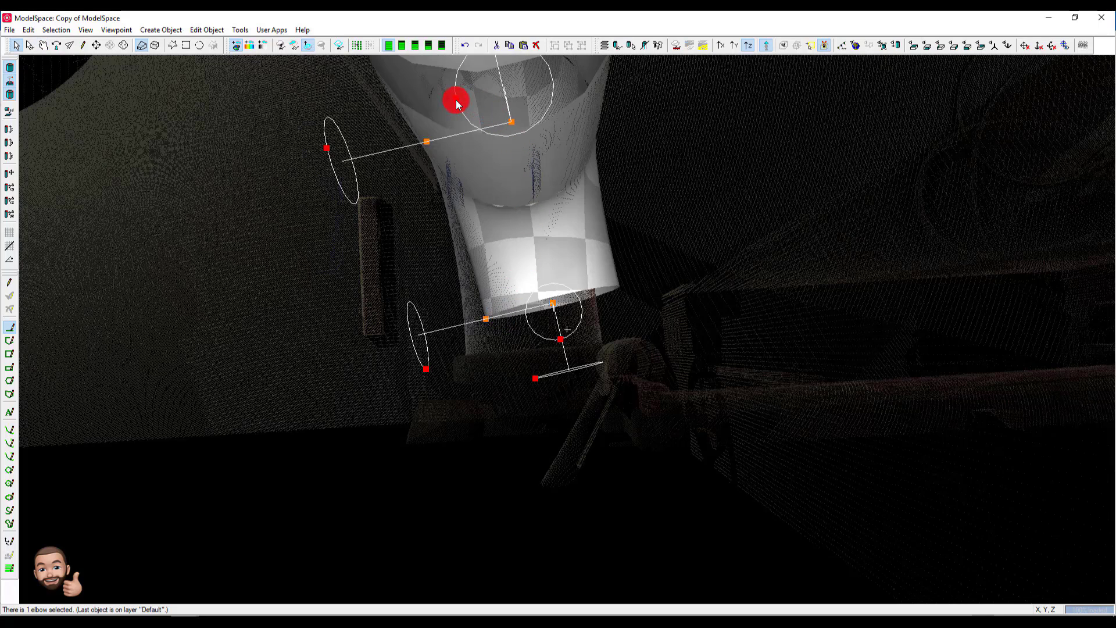
pyautogui.moveTo(457, 104); pyautogui.dragTo(449, 97)
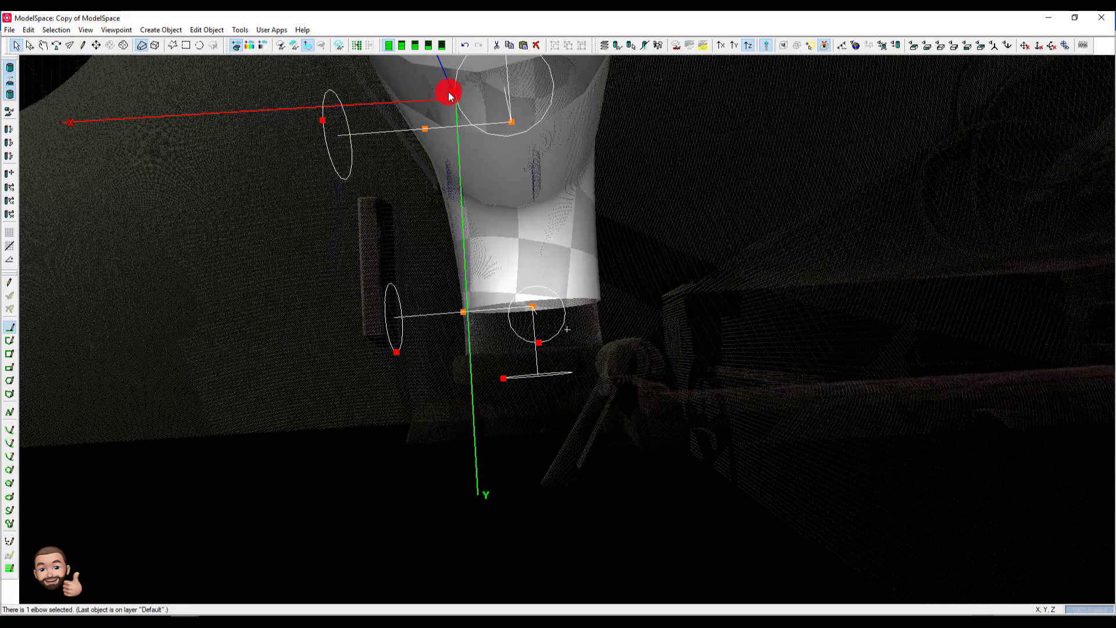
pyautogui.moveTo(449, 94); pyautogui.dragTo(449, 94)
# - Hide the rotation handles on the elbow so only its end points remain for picking
pyautogui.press('space')
pyautogui.moveTo(505, 183); pyautogui.dragTo(591, 102)
pyautogui.press('space')
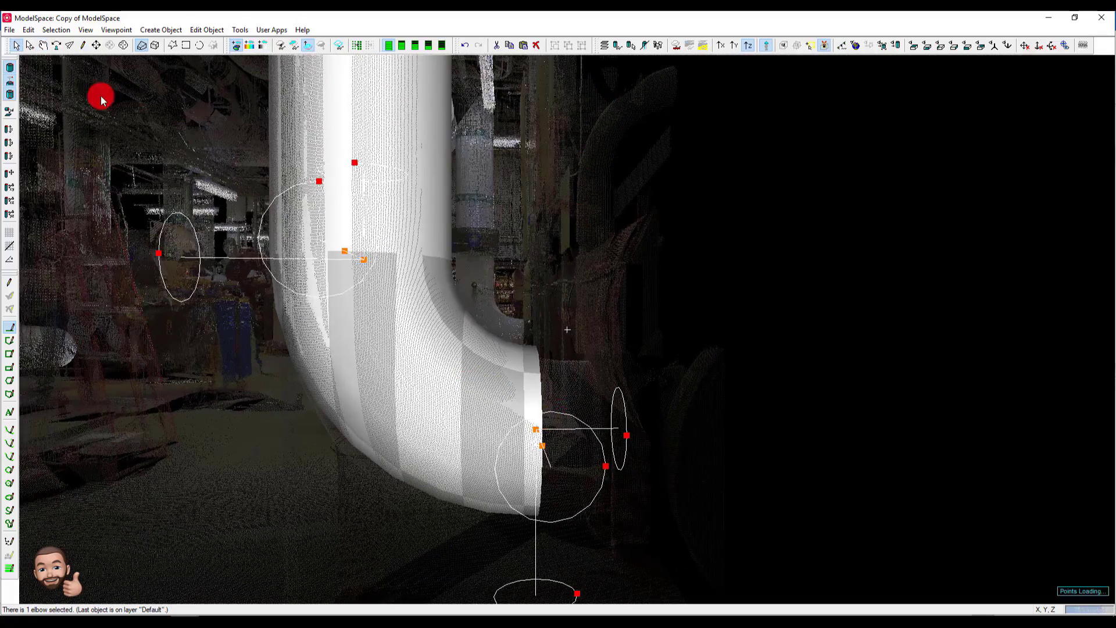
pyautogui.click(9, 81)
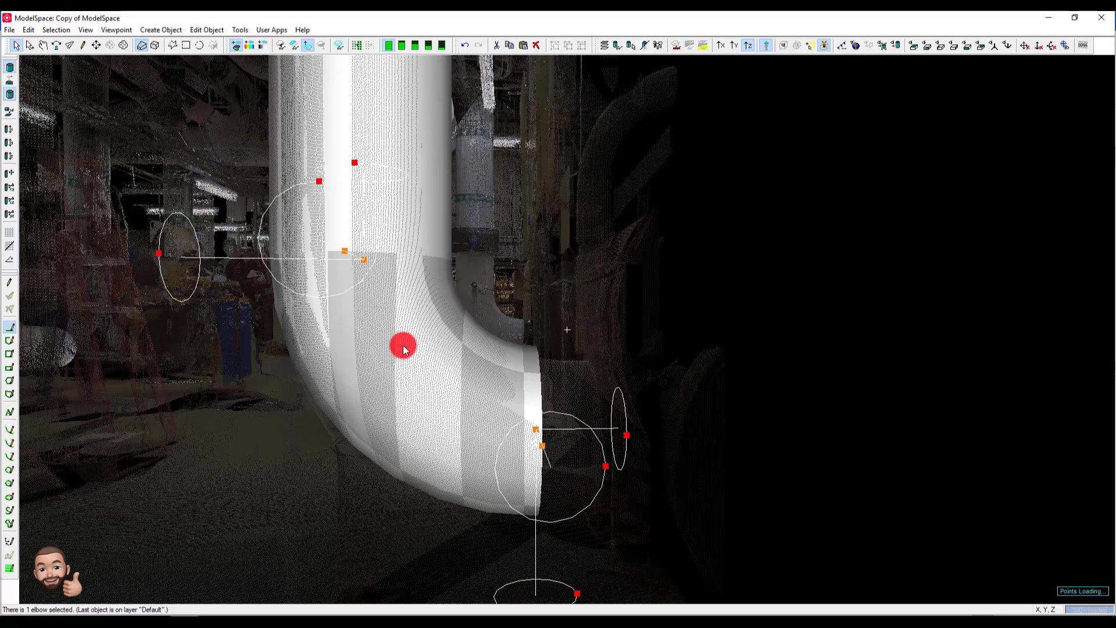
# - Insert a cylinder at the elbow's open end and shorten it to where the straight pipe ends in the point cloud
pyautogui.click(543, 447)
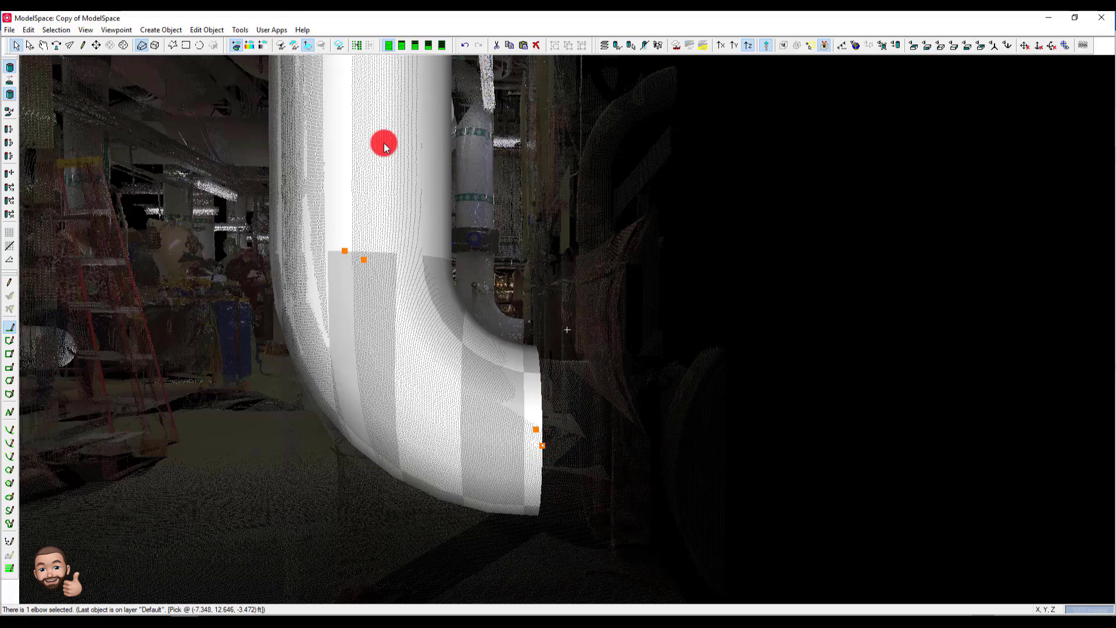
pyautogui.click(152, 29)
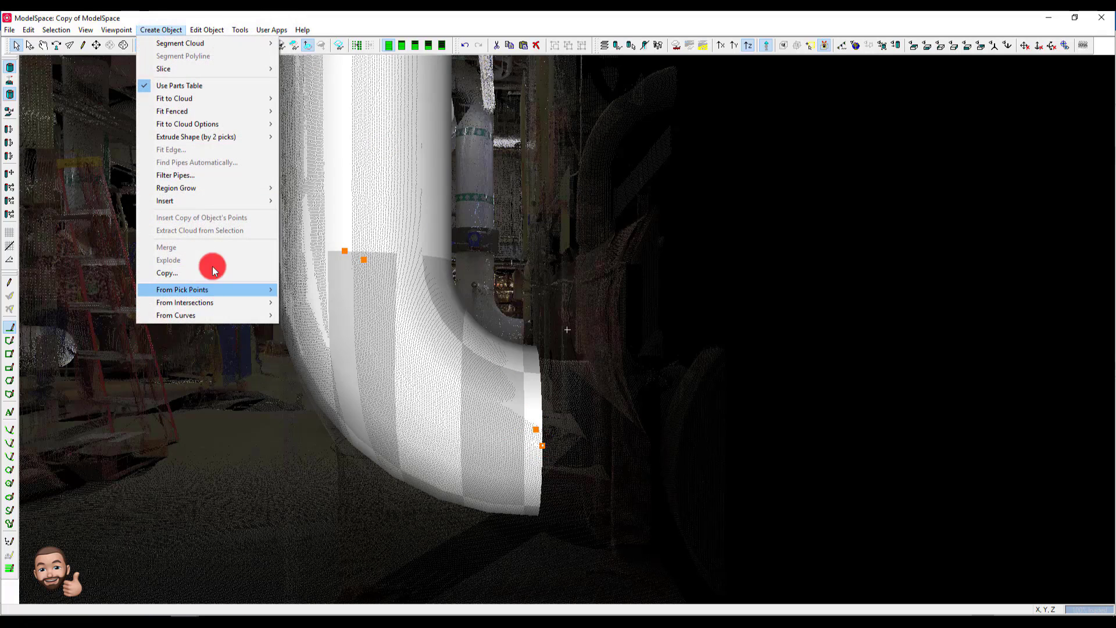
pyautogui.moveTo(232, 201)
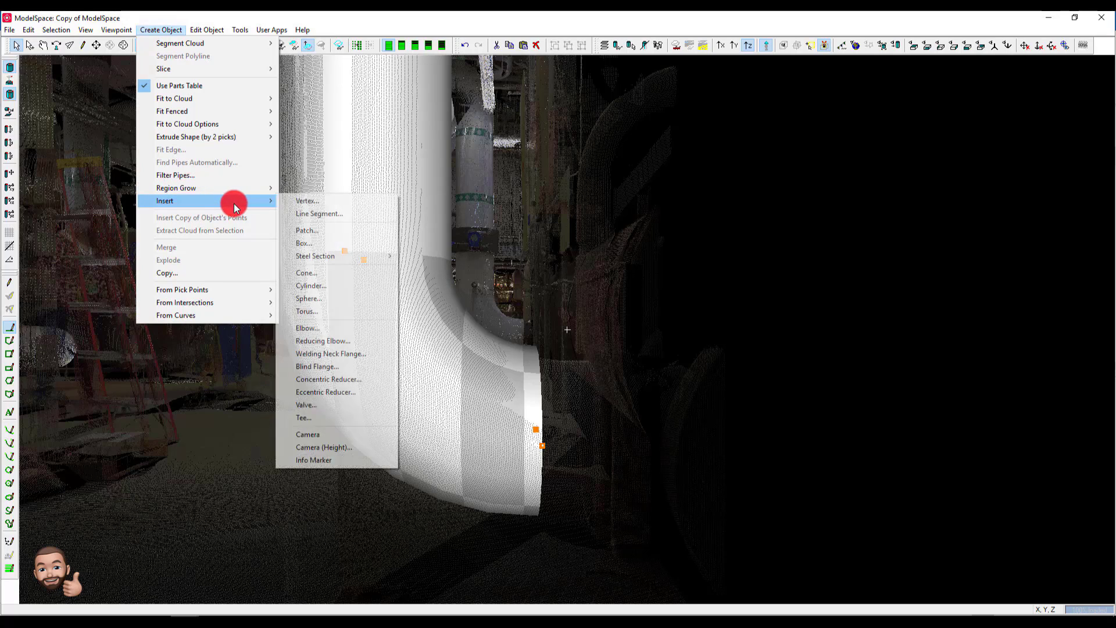
pyautogui.click(347, 286)
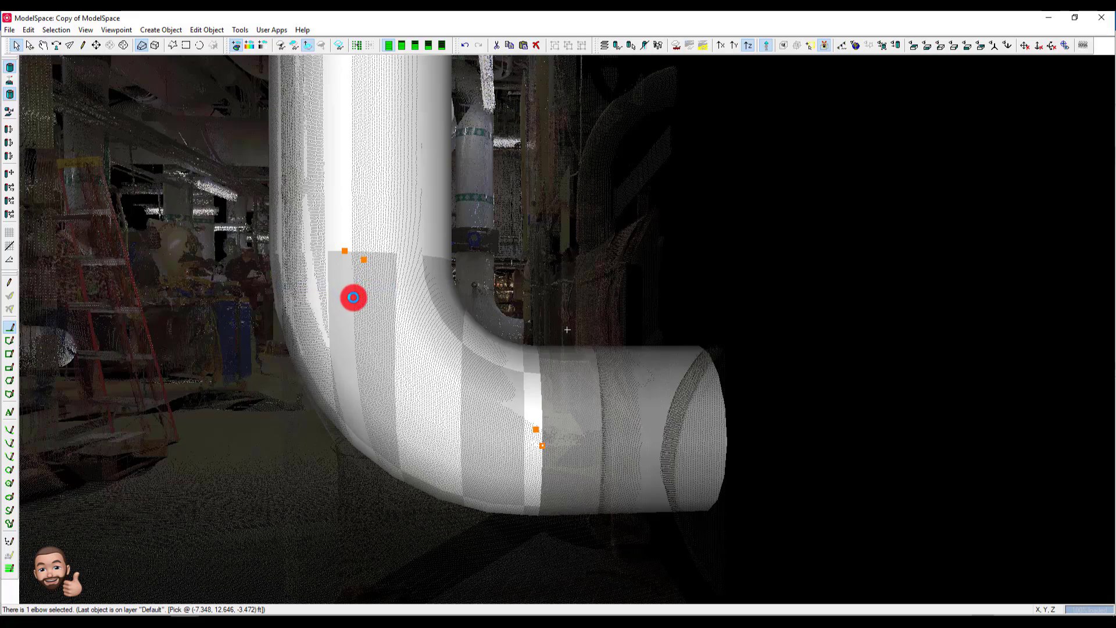
pyautogui.click(133, 254)
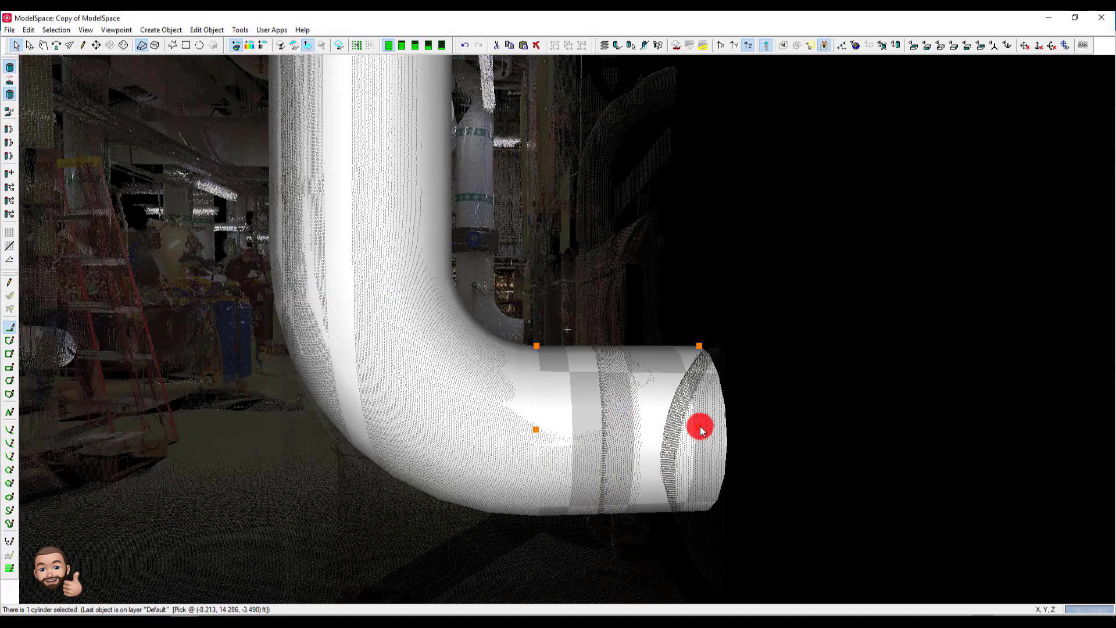
pyautogui.moveTo(696, 429); pyautogui.dragTo(594, 439)
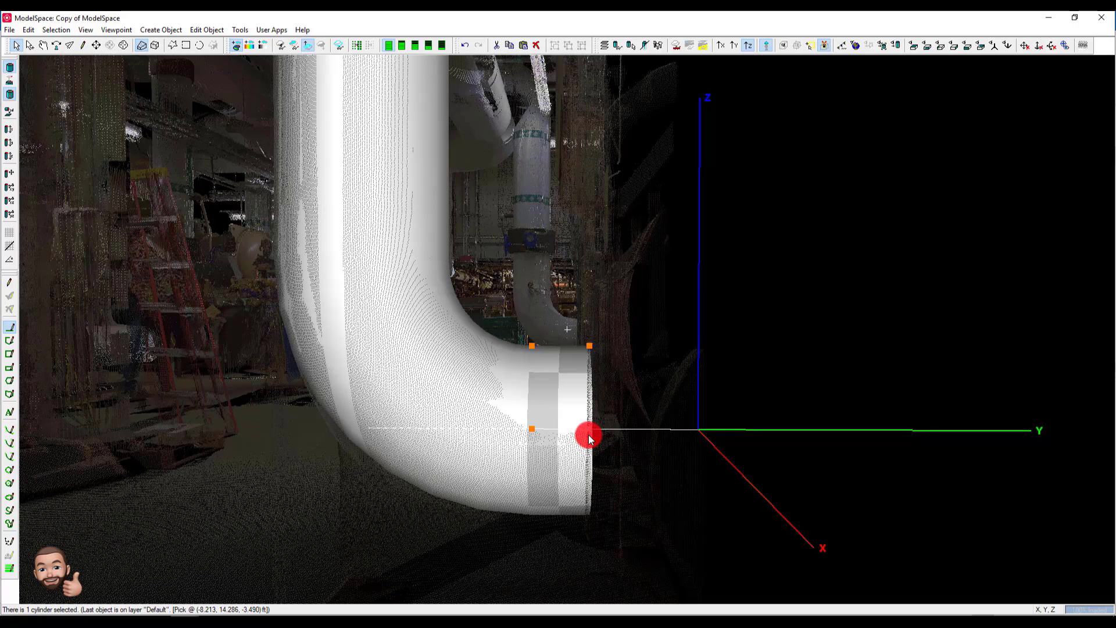
pyautogui.moveTo(588, 435); pyautogui.dragTo(587, 434)
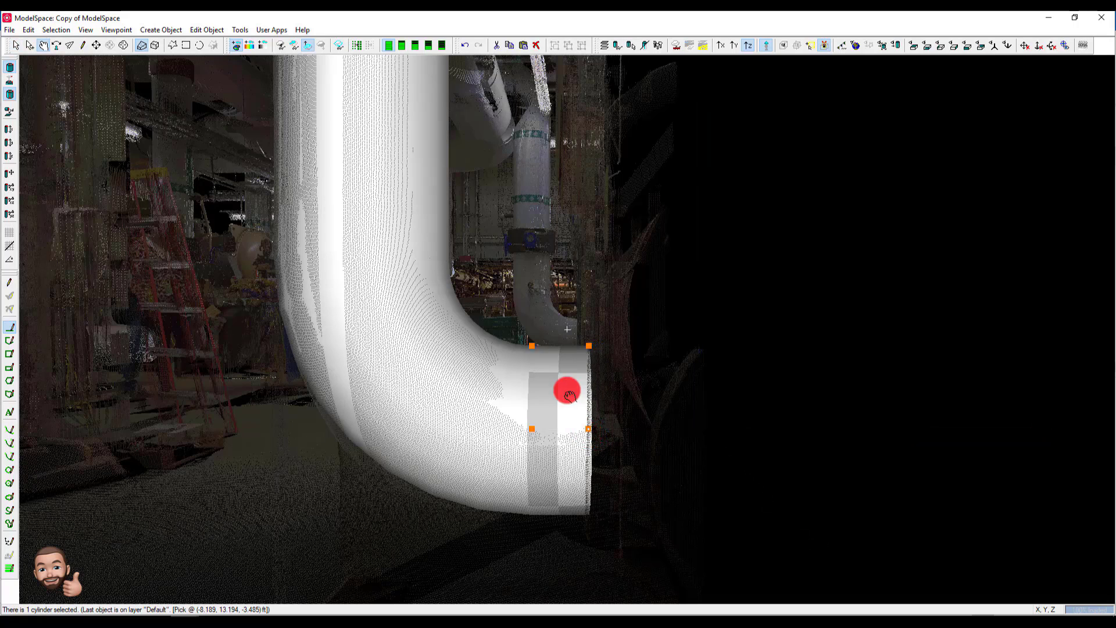
# - Region grow a cylinder on the horizontal pipe beyond the upper bend, starting from a pick on its point cloud
pyautogui.press('space')
pyautogui.moveTo(566, 390)
pyautogui.mouseDown()
pyautogui.moveTo(563, 411)
pyautogui.moveTo(490, 480)
pyautogui.moveTo(576, 416)
pyautogui.moveTo(597, 388)
pyautogui.moveTo(600, 351)
pyautogui.moveTo(593, 551)
pyautogui.moveTo(543, 252)
pyautogui.moveTo(548, 276)
pyautogui.moveTo(549, 267)
pyautogui.moveTo(517, 264)
pyautogui.moveTo(604, 280)
pyautogui.moveTo(717, 264)
pyautogui.moveTo(572, 323)
pyautogui.moveTo(583, 304)
pyautogui.moveTo(583, 320)
pyautogui.mouseUp()
pyautogui.scroll(1, 583, 316)
pyautogui.press('space')
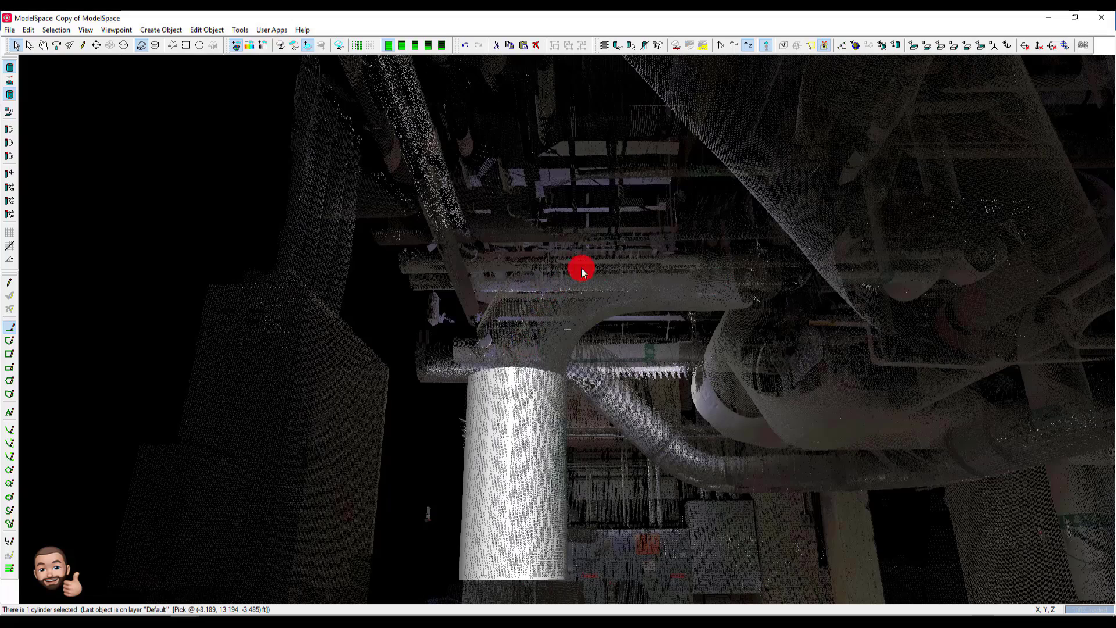
pyautogui.rightClick(688, 277)
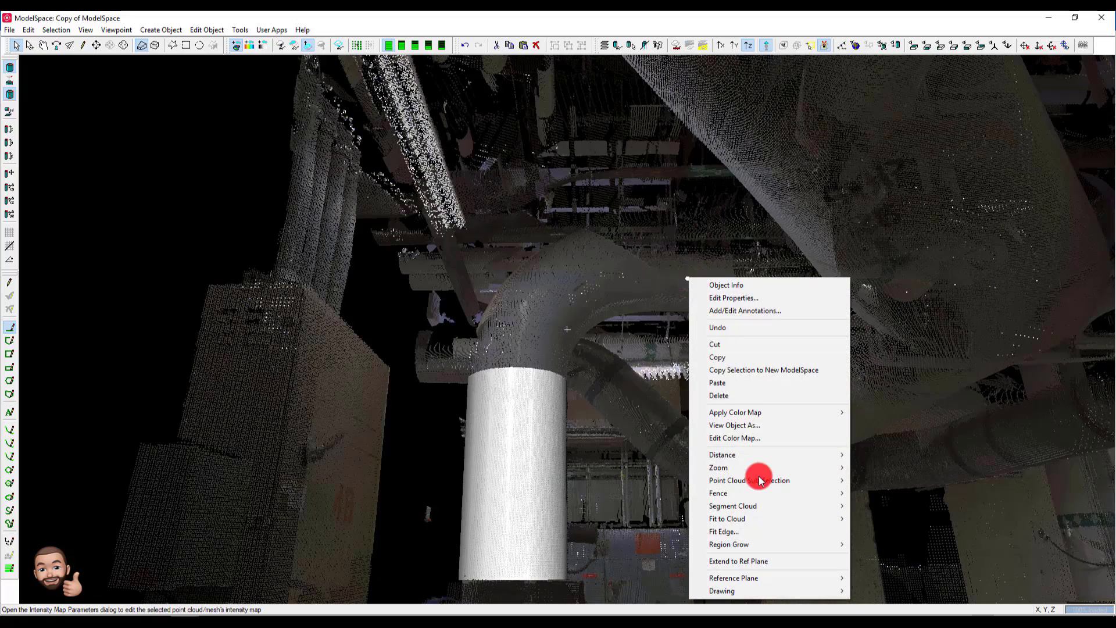
pyautogui.moveTo(788, 550)
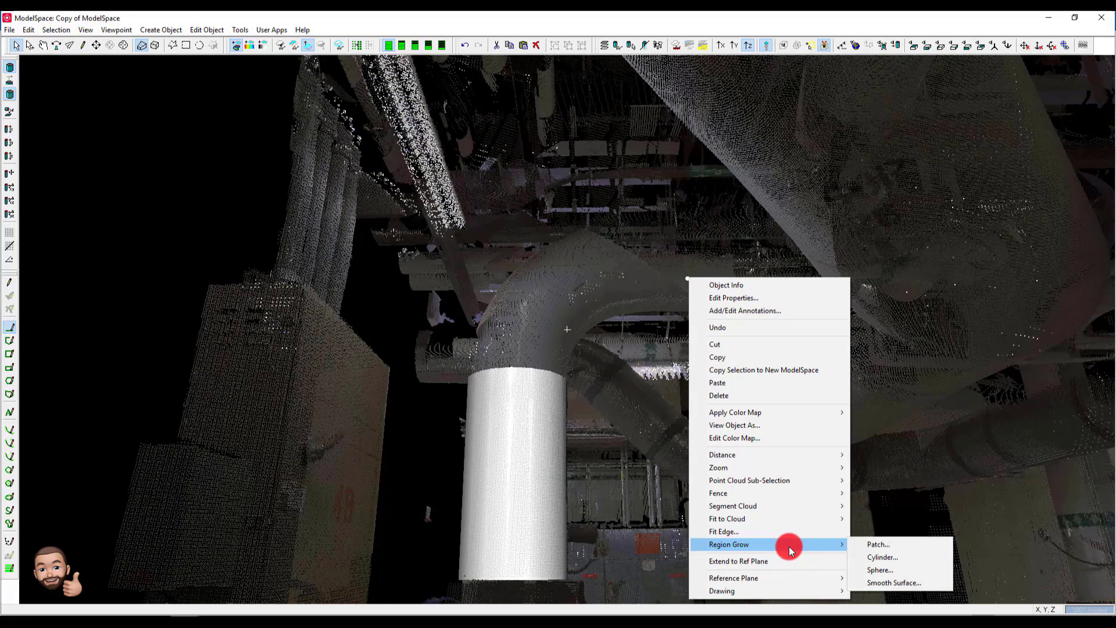
pyautogui.click(878, 558)
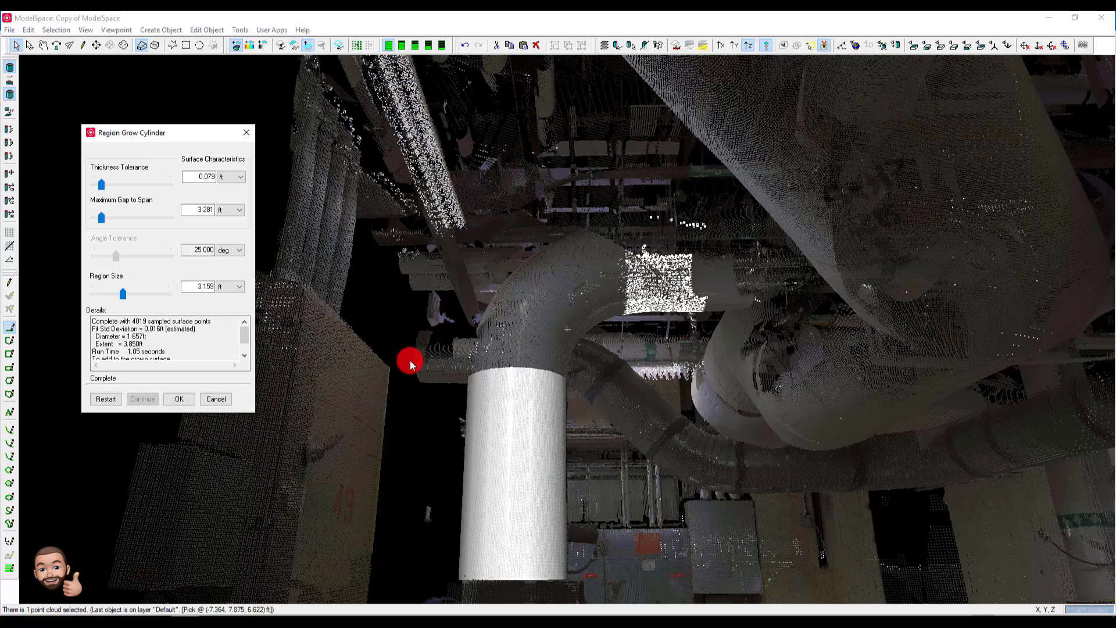
pyautogui.click(184, 399)
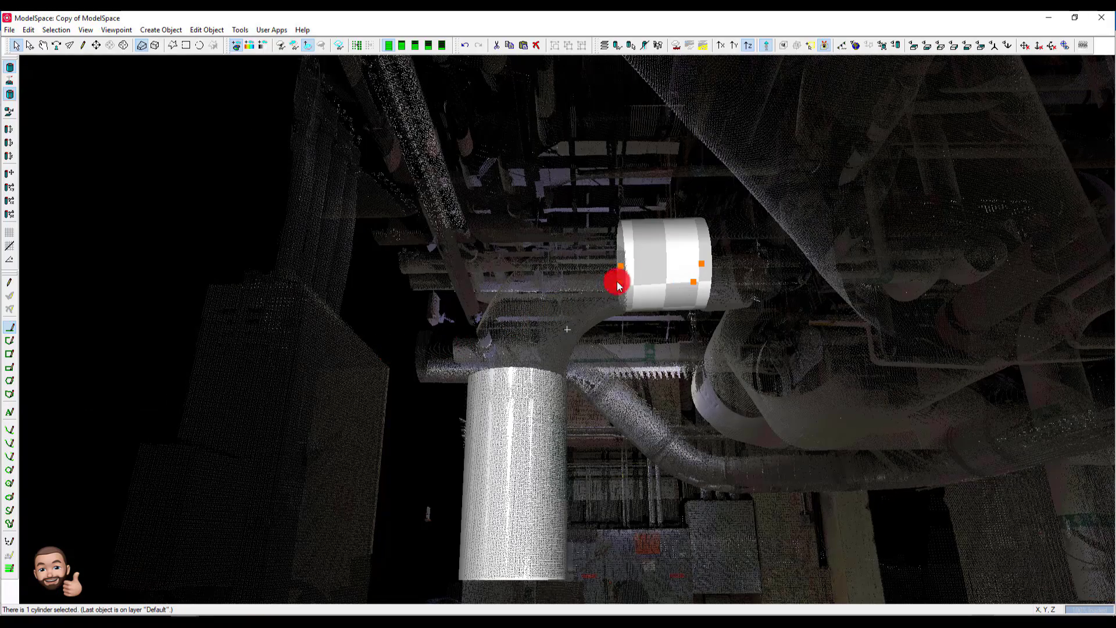
# - Show the point cloud used to fit the new horizontal cylinder
pyautogui.press('space')
pyautogui.moveTo(636, 275)
pyautogui.mouseDown()
pyautogui.moveTo(627, 312)
pyautogui.moveTo(570, 403)
pyautogui.moveTo(451, 486)
pyautogui.moveTo(389, 279)
pyautogui.moveTo(451, 232)
pyautogui.moveTo(441, 228)
pyautogui.mouseUp()
pyautogui.scroll(2, 630, 294)
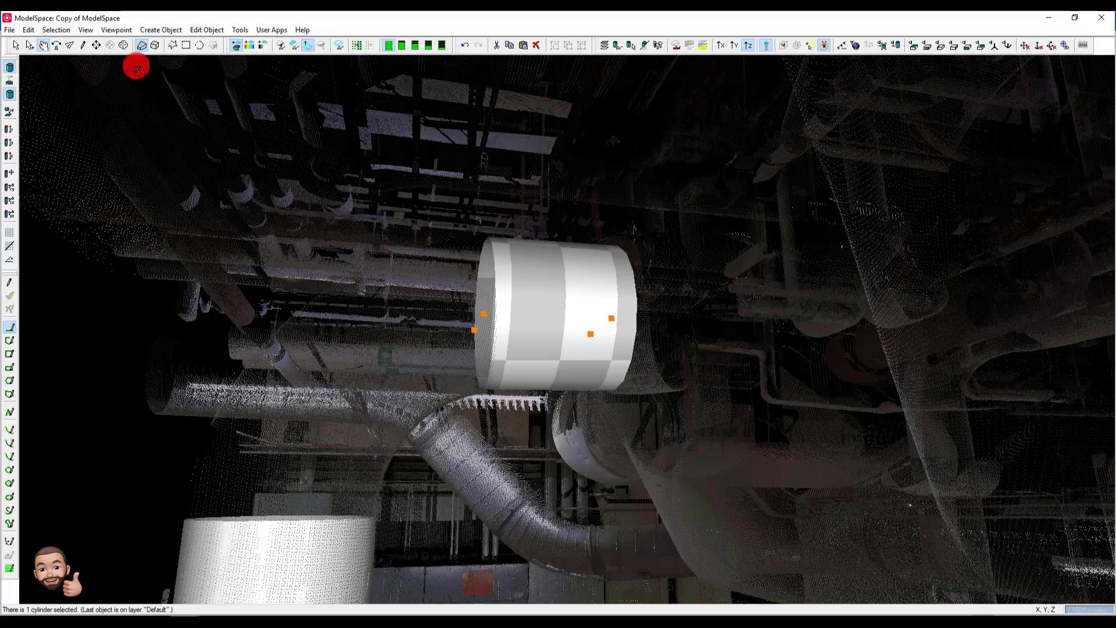
pyautogui.click(97, 45)
pyautogui.click(469, 279)
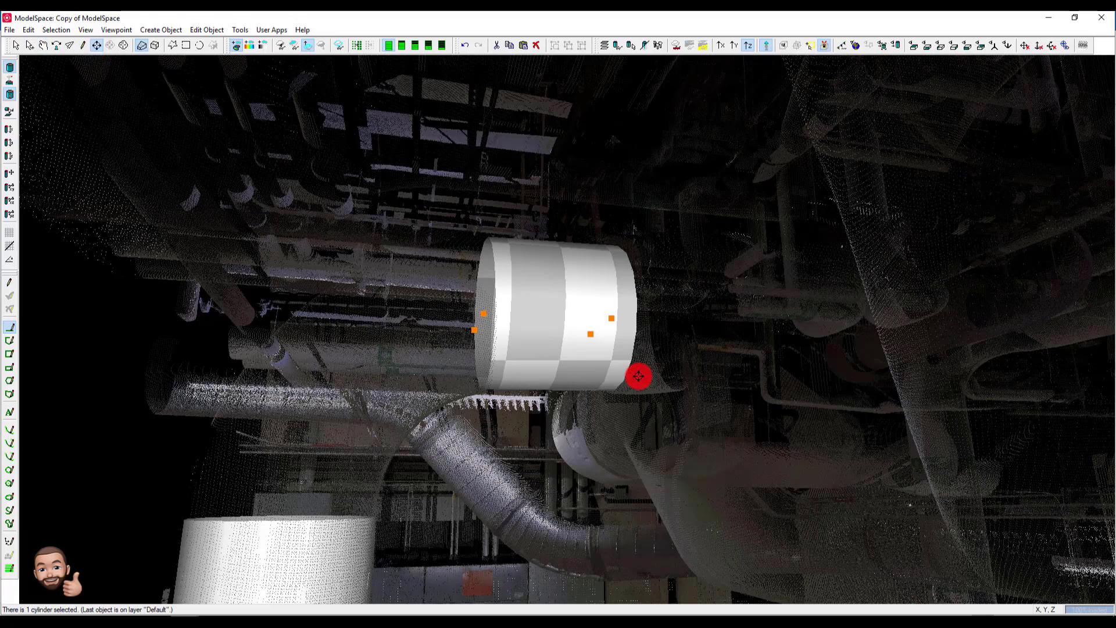
pyautogui.click(587, 351)
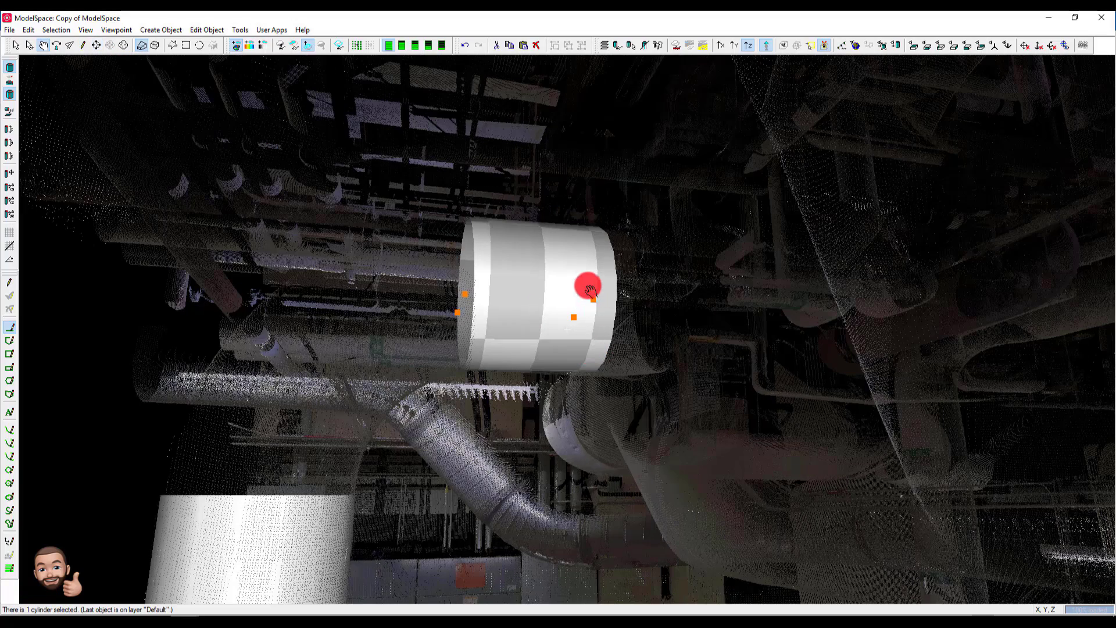
pyautogui.moveTo(589, 291)
pyautogui.mouseDown()
pyautogui.moveTo(579, 347)
pyautogui.moveTo(563, 349)
pyautogui.moveTo(547, 406)
pyautogui.moveTo(523, 399)
pyautogui.moveTo(473, 314)
pyautogui.moveTo(485, 243)
pyautogui.mouseUp()
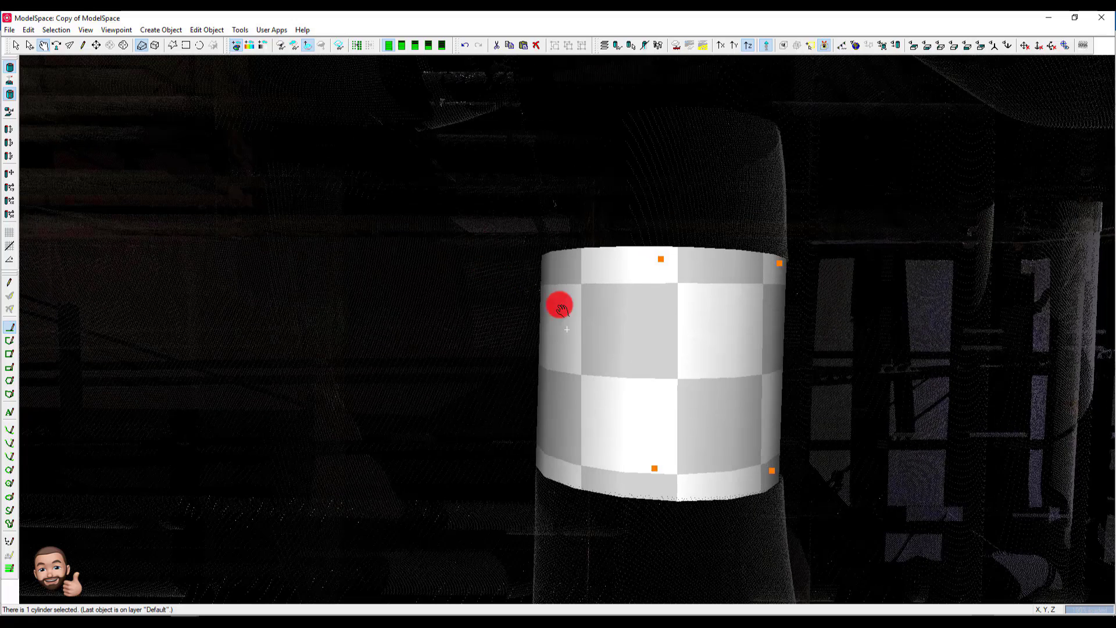
pyautogui.rightClick(671, 333)
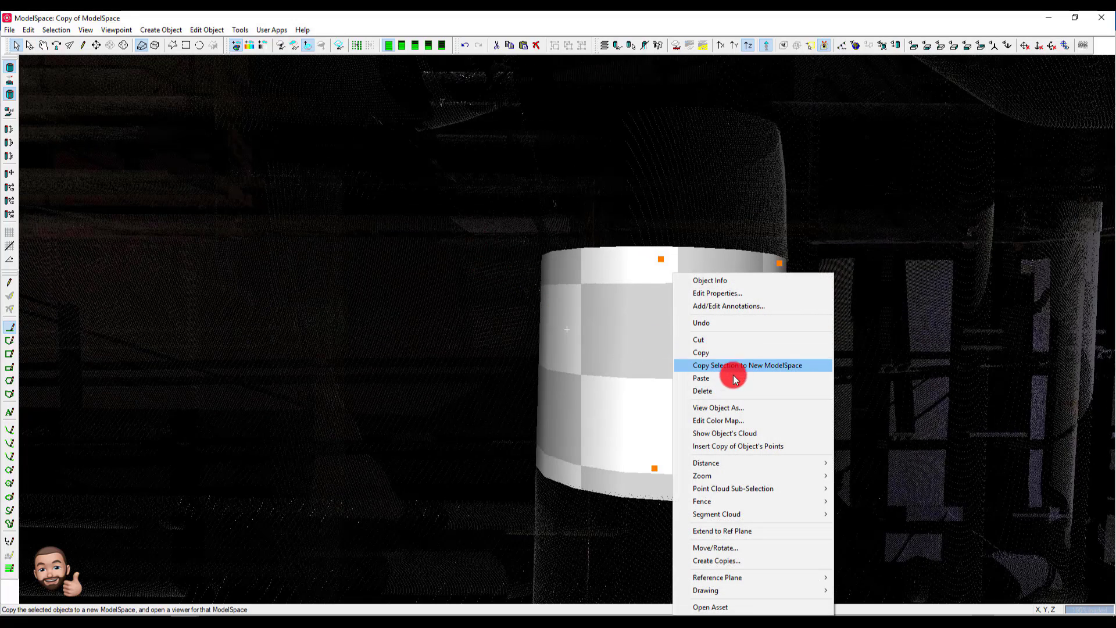
pyautogui.click(738, 437)
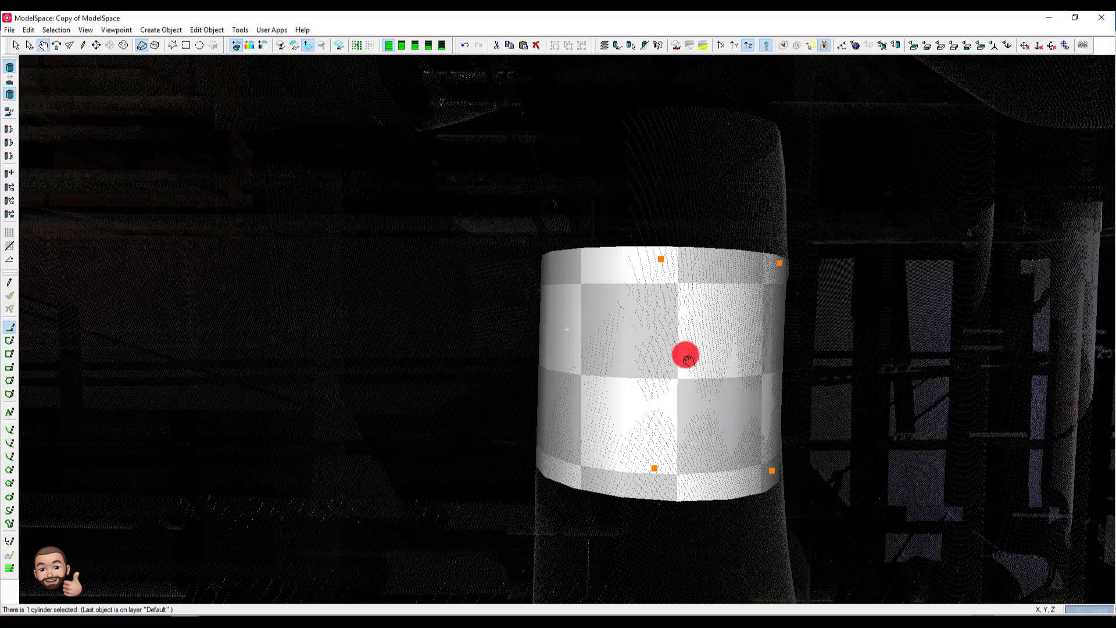
pyautogui.moveTo(688, 359); pyautogui.dragTo(686, 355)
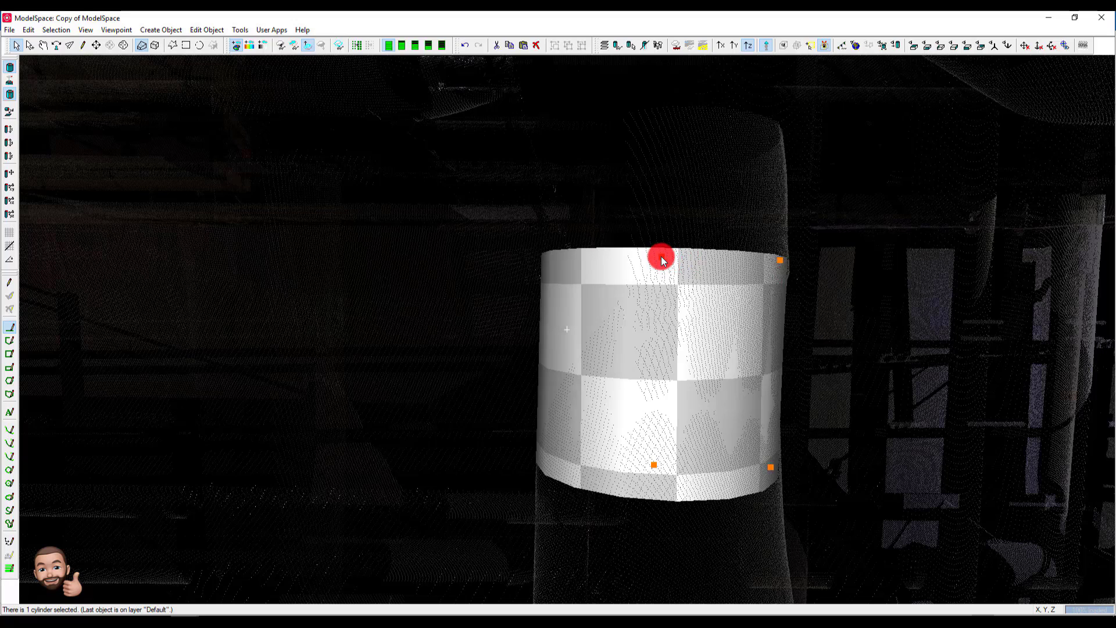
# - Shorten the horizontal cylinder's end beside the upper bend and extend its far end along the pipe
pyautogui.moveTo(662, 259); pyautogui.dragTo(737, 315)
pyautogui.press('space')
pyautogui.moveTo(639, 331); pyautogui.dragTo(676, 331)
pyautogui.press('space')
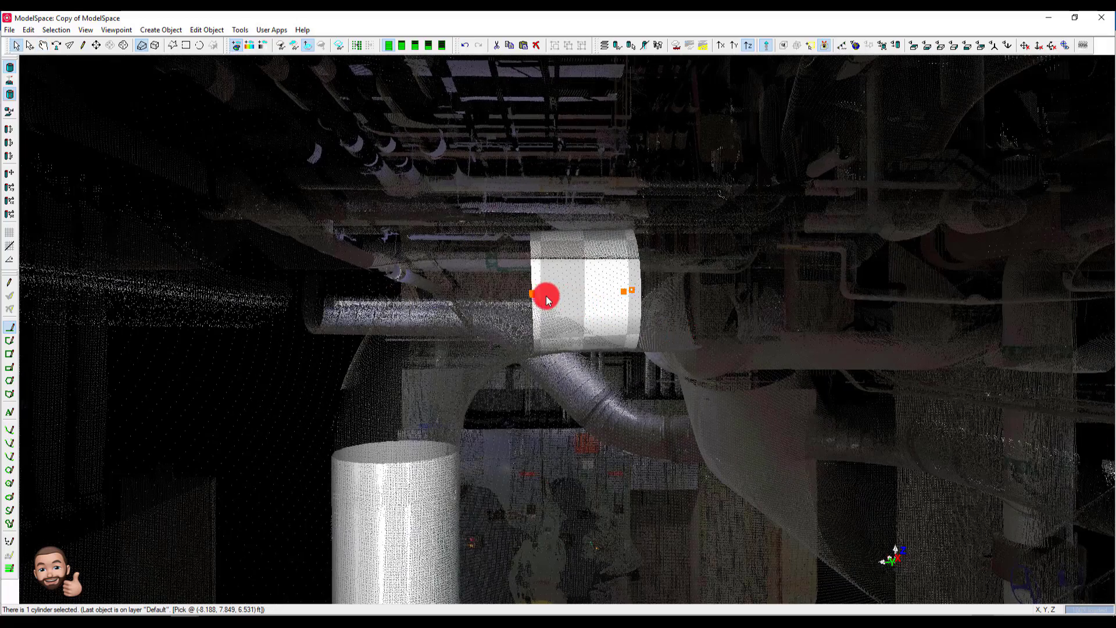
pyautogui.moveTo(532, 298); pyautogui.dragTo(562, 300)
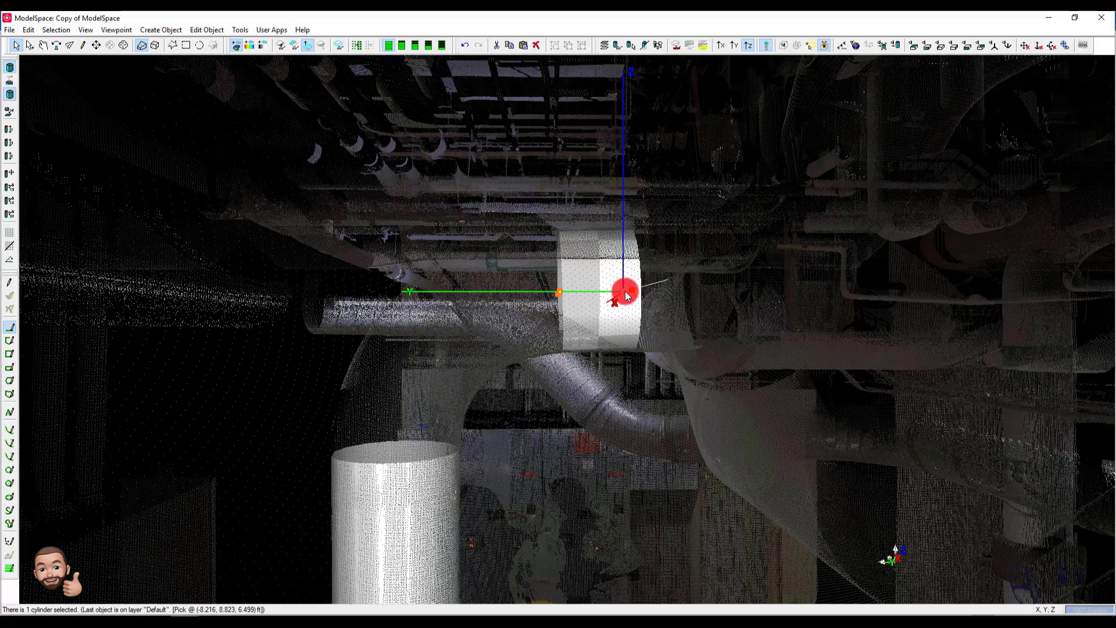
pyautogui.moveTo(626, 296); pyautogui.dragTo(763, 311)
# - Make the Point Cloud object type non-selectable in the view properties while keeping it visible
pyautogui.click(593, 288)
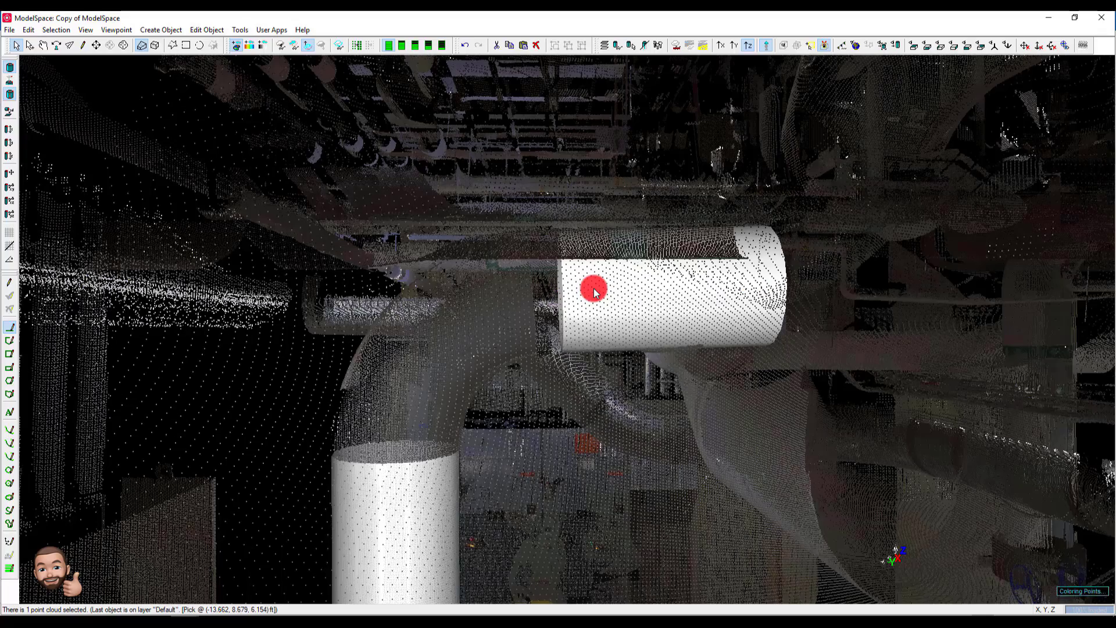
pyautogui.rightClick(594, 288)
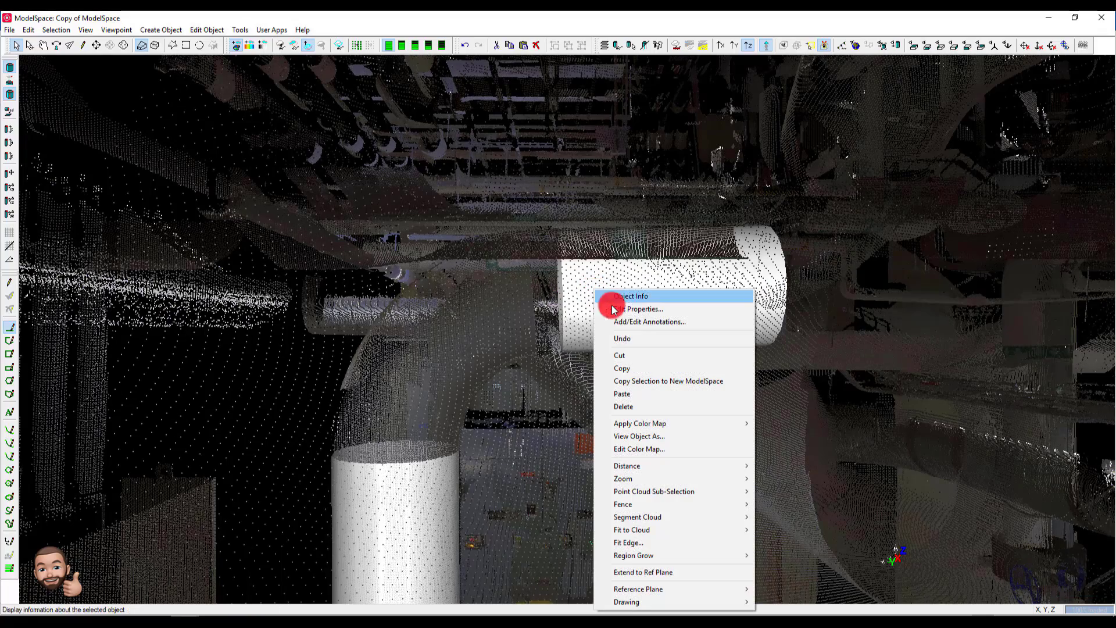
pyautogui.click(646, 435)
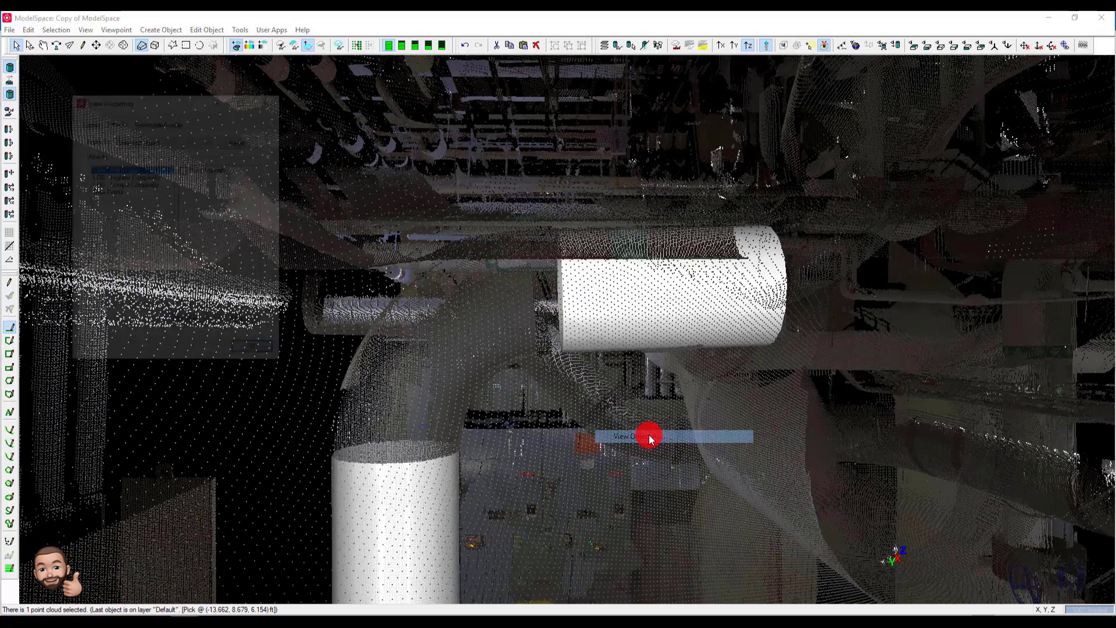
pyautogui.click(172, 122)
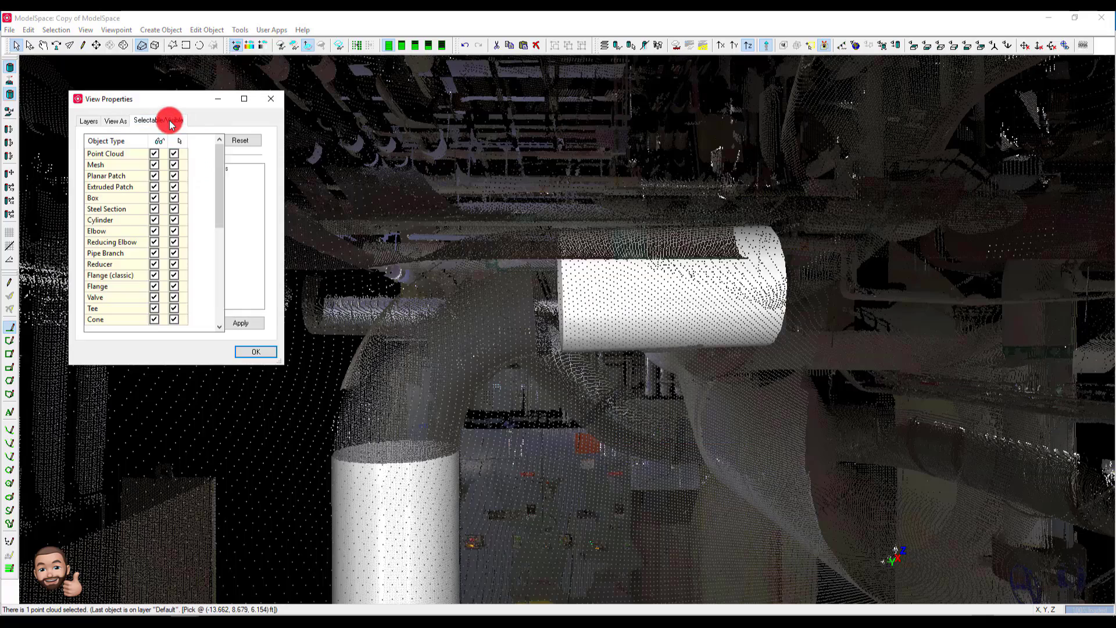
pyautogui.click(175, 154)
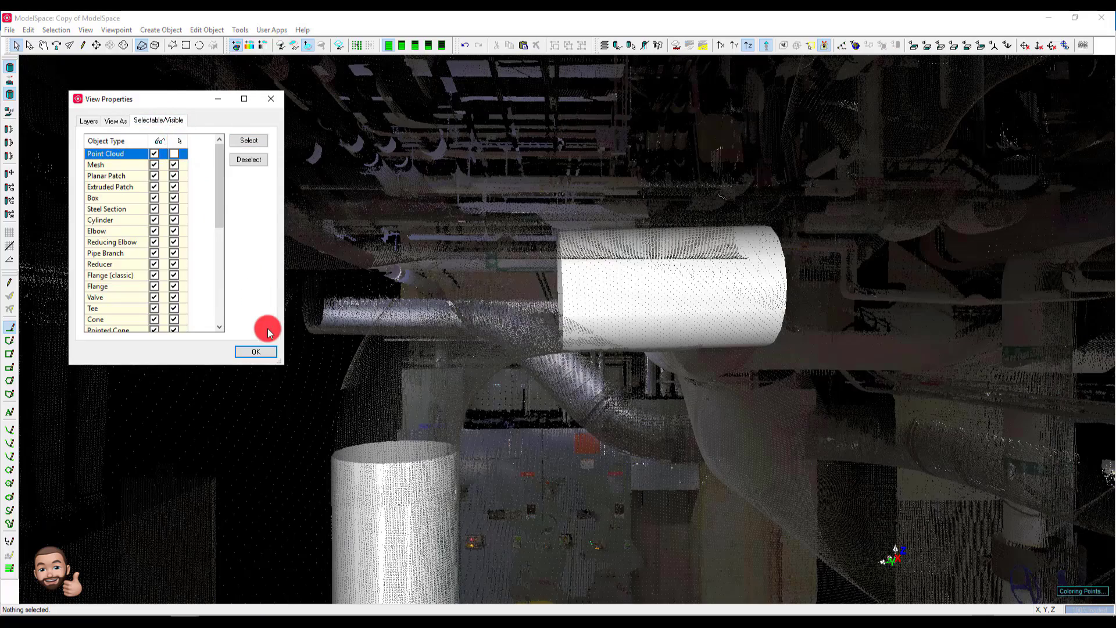
pyautogui.click(261, 352)
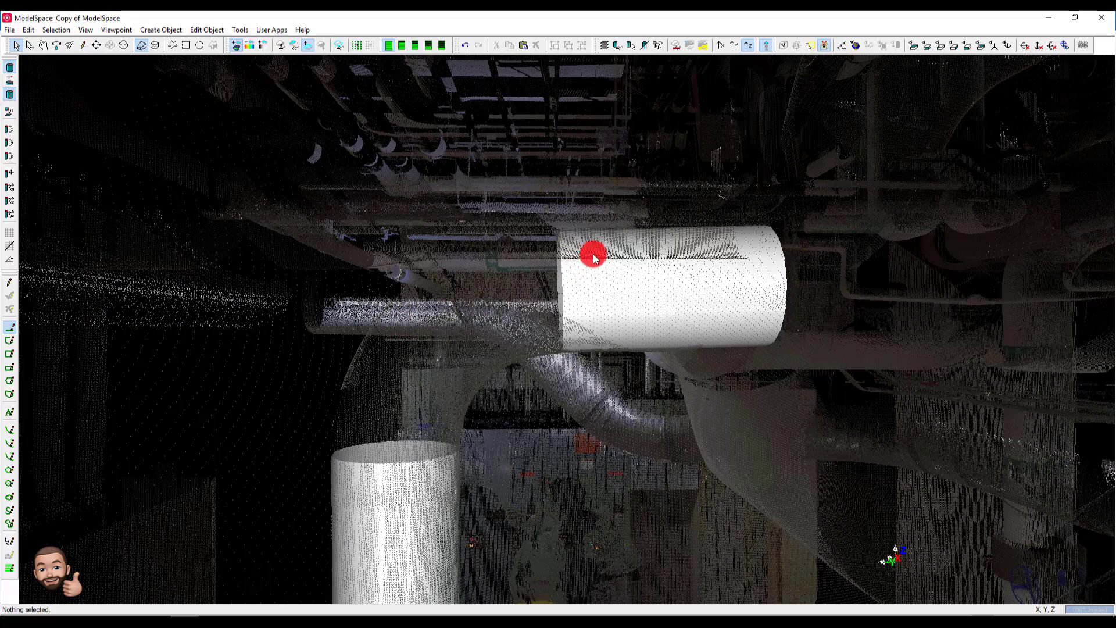
# - Connect the upper horizontal cylinder and the vertical cylinder with an elbow connector, using an elbow bend ratio of 1
pyautogui.click(593, 254)
pyautogui.scroll(2, 499, 372)
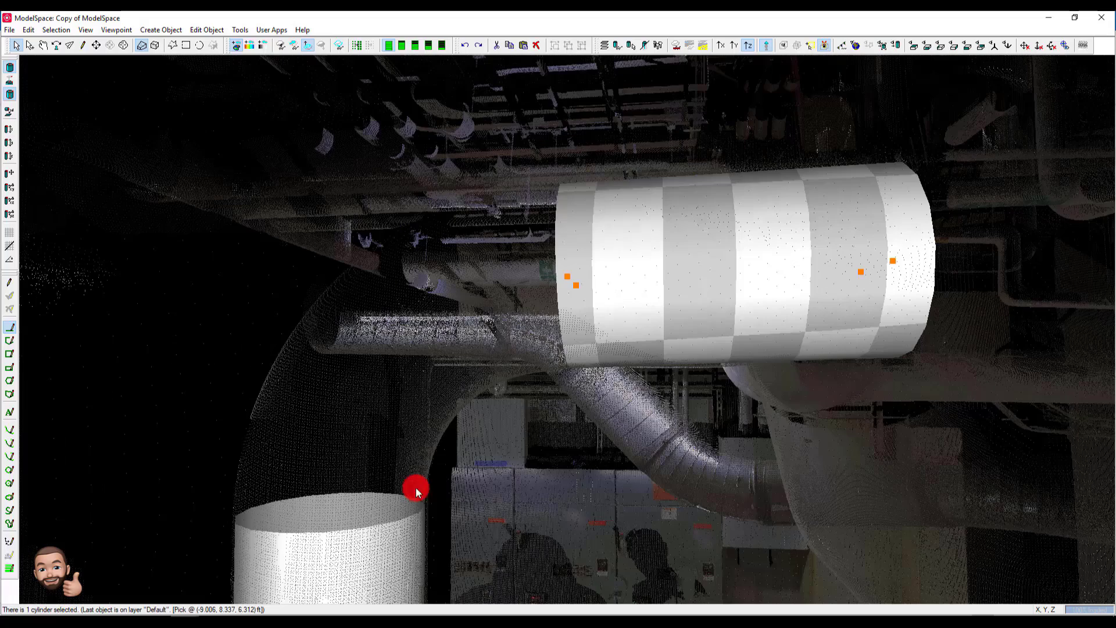
pyautogui.keyDown('shift'); pyautogui.click(375, 544); pyautogui.keyUp('shift')
pyautogui.rightClick(375, 539)
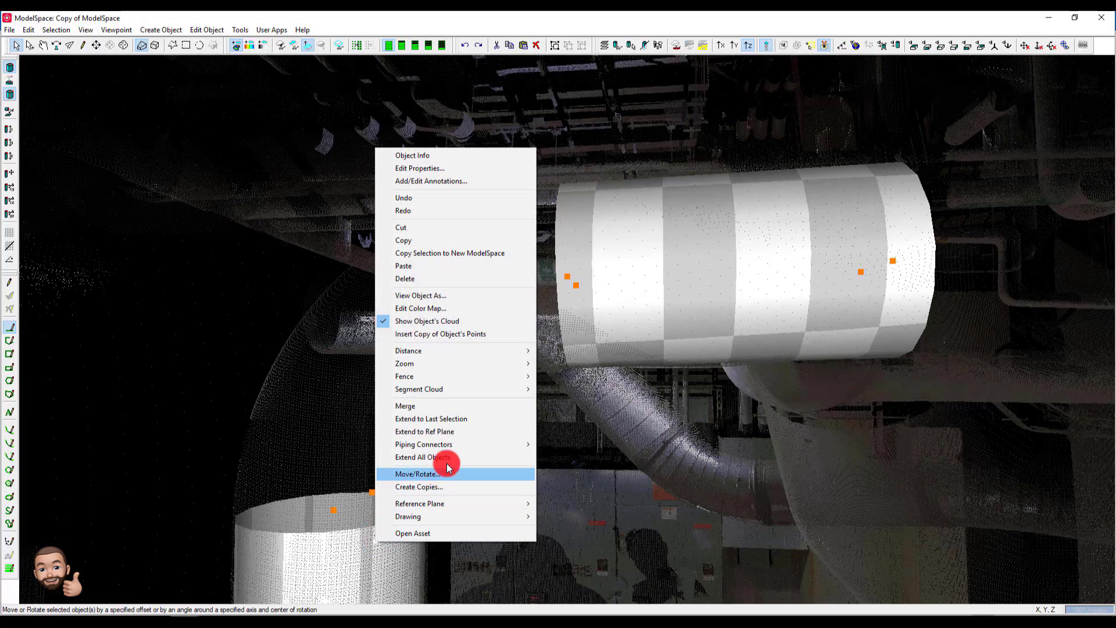
pyautogui.moveTo(463, 444)
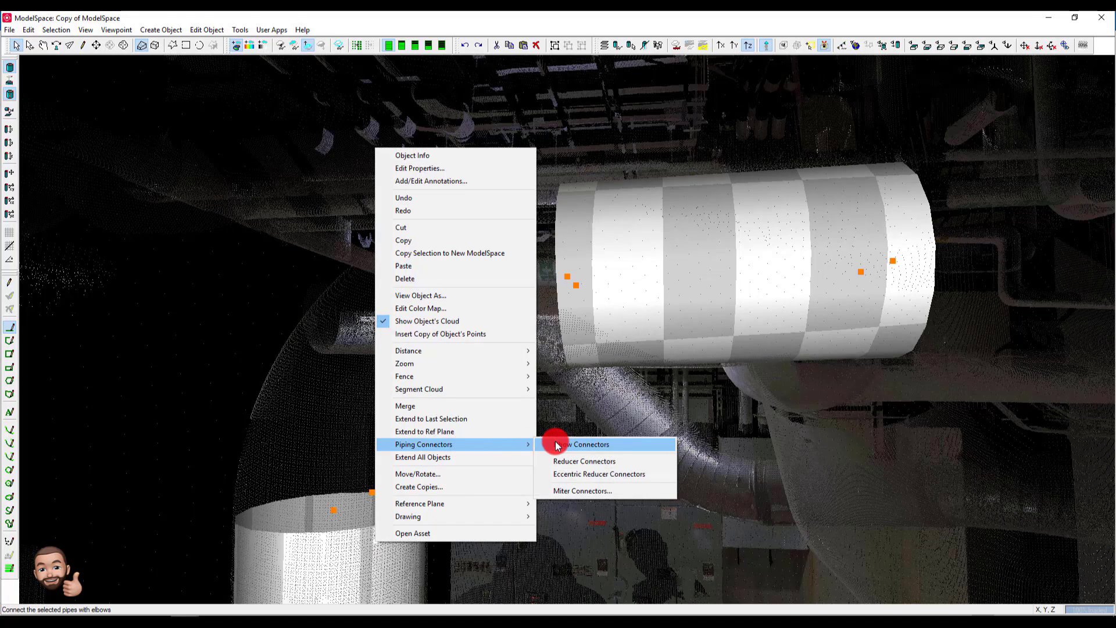
pyautogui.click(558, 445)
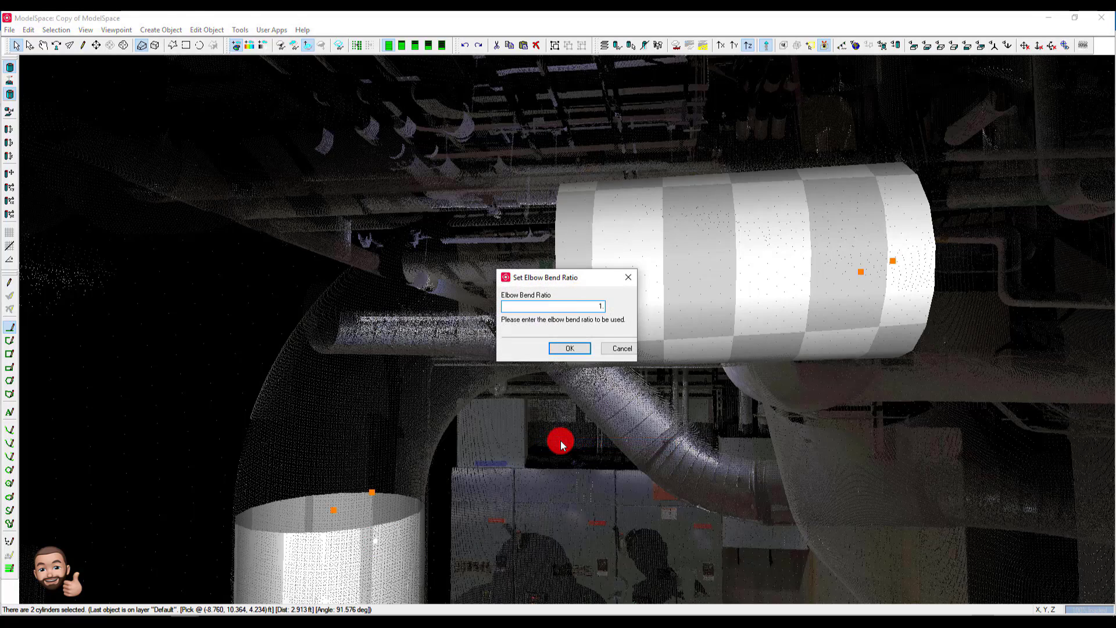
pyautogui.press('Return')
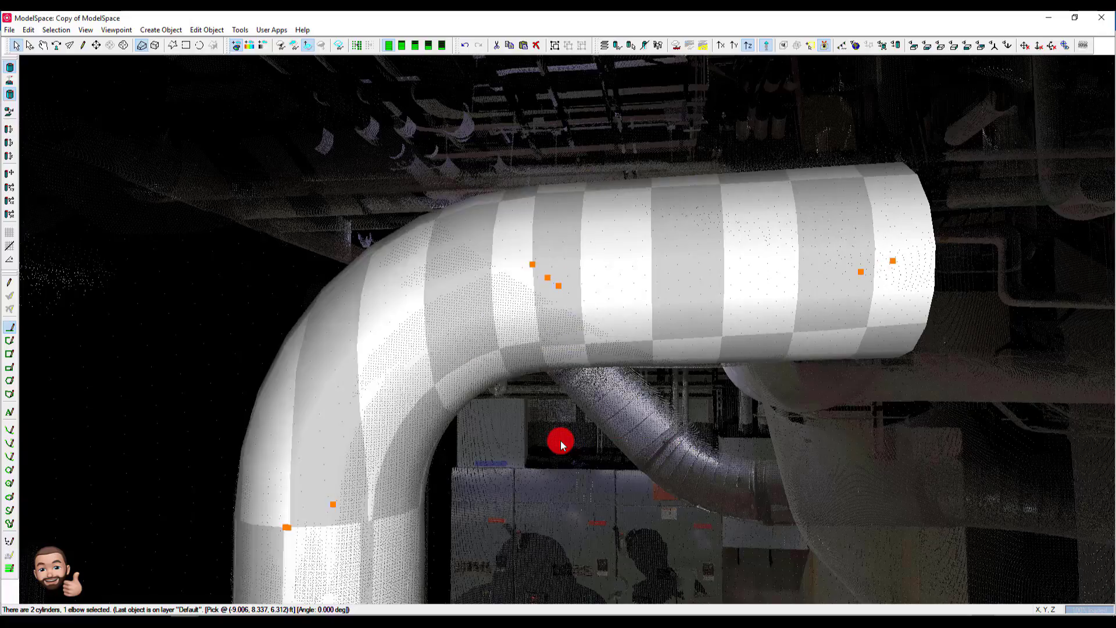
pyautogui.moveTo(371, 404); pyautogui.dragTo(359, 374)
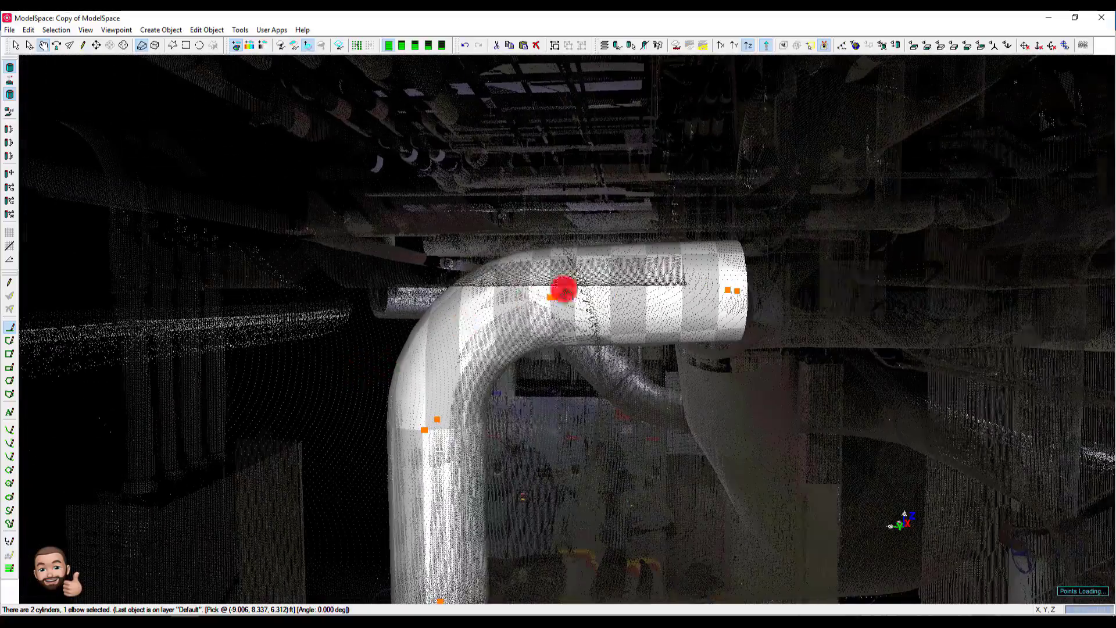
pyautogui.press('space')
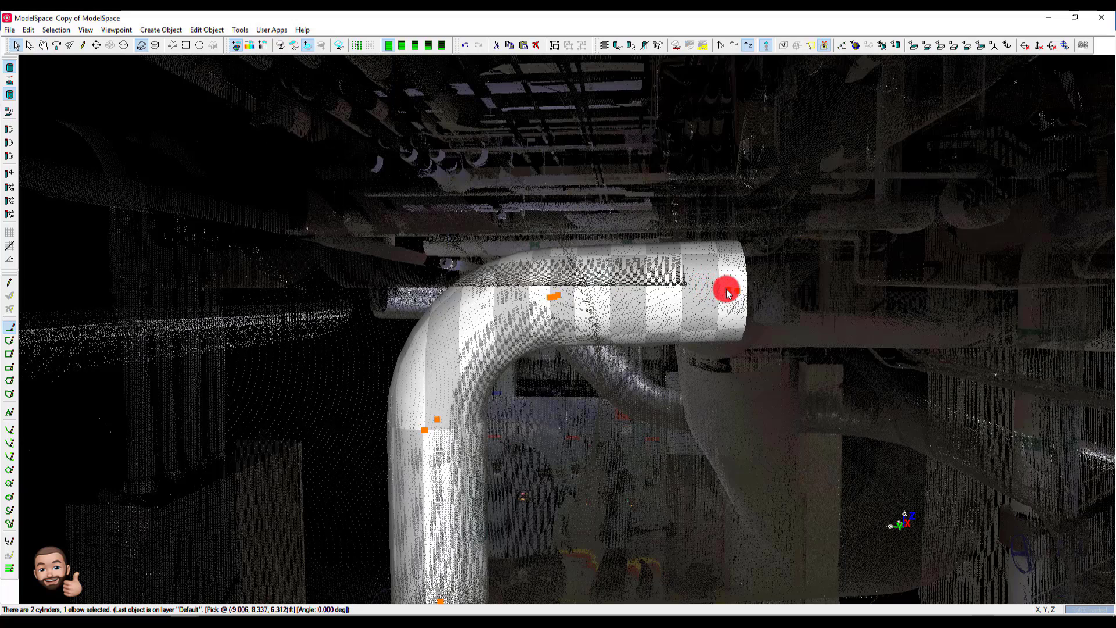